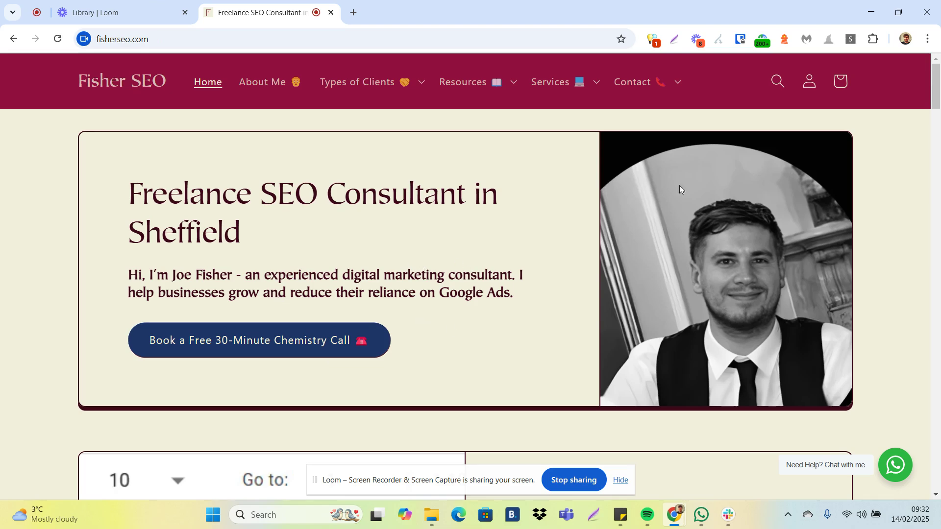
# Preview the search query extension's data for the Fisher SEO homepage and close it.
pyautogui.click(852, 39)
pyautogui.click(810, 49)
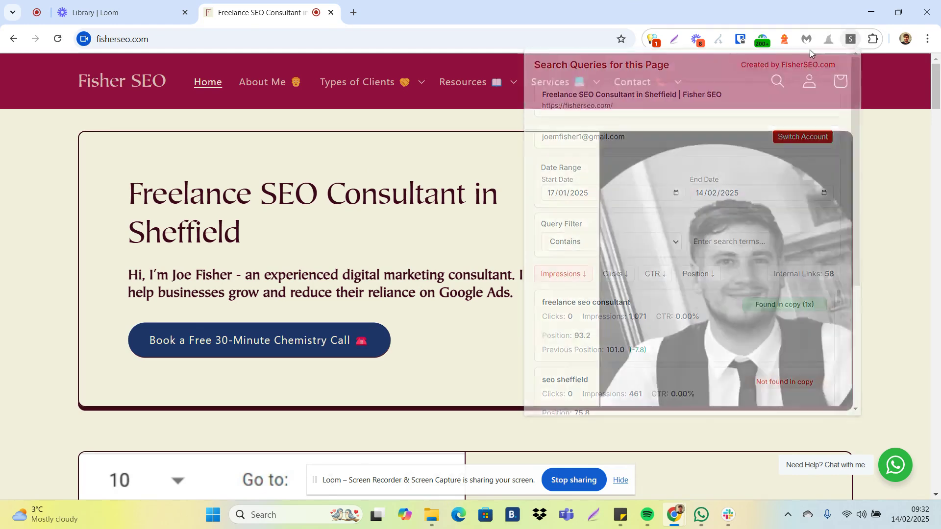
# Open the Chrome Web Store in a new tab by looking up "chrome web store".
pyautogui.click(358, 14)
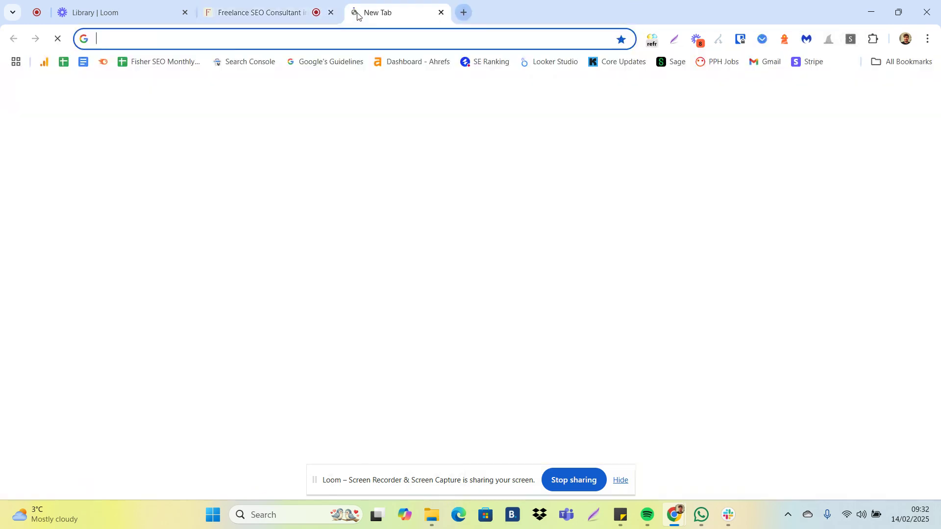
pyautogui.write('chrome web store')
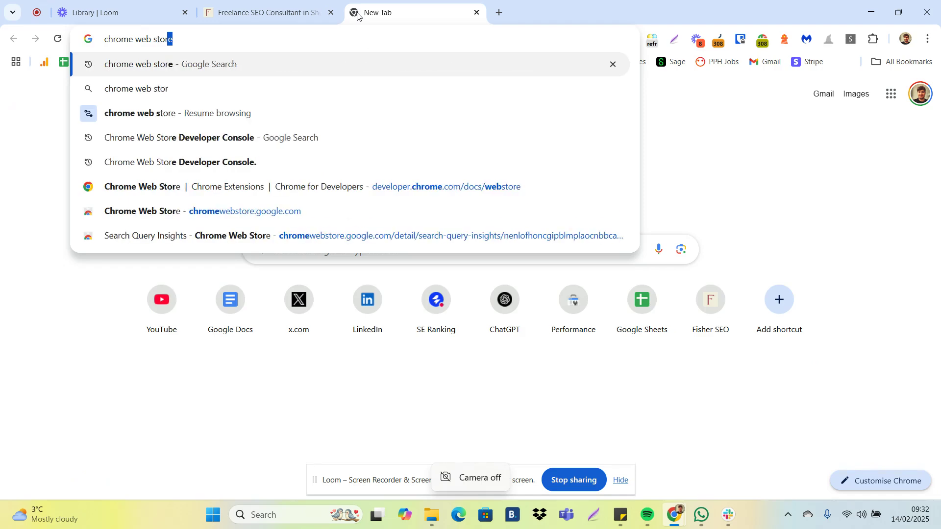
pyautogui.press('Return')
pyautogui.click(198, 184)
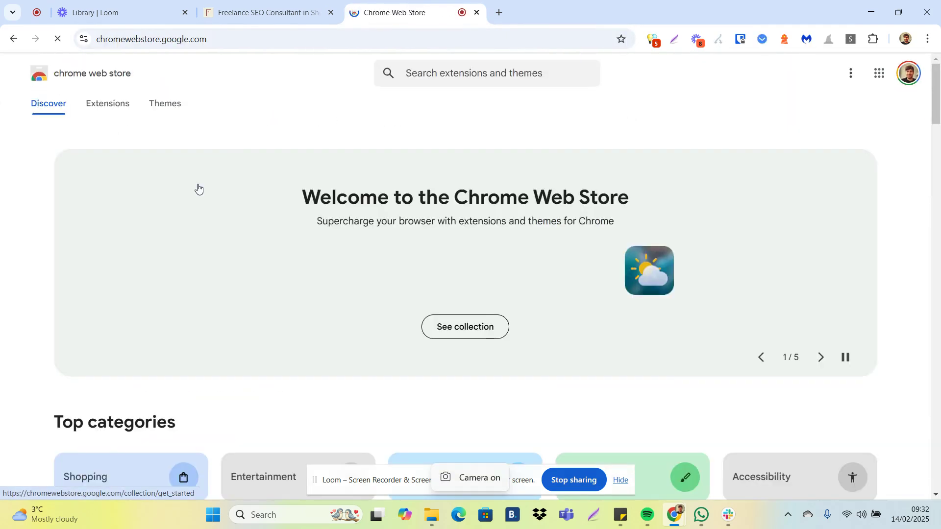
# Search the store for "search query insights" and look through the Search Query Insights extension's page.
pyautogui.click(455, 88)
pyautogui.write('search query ini')
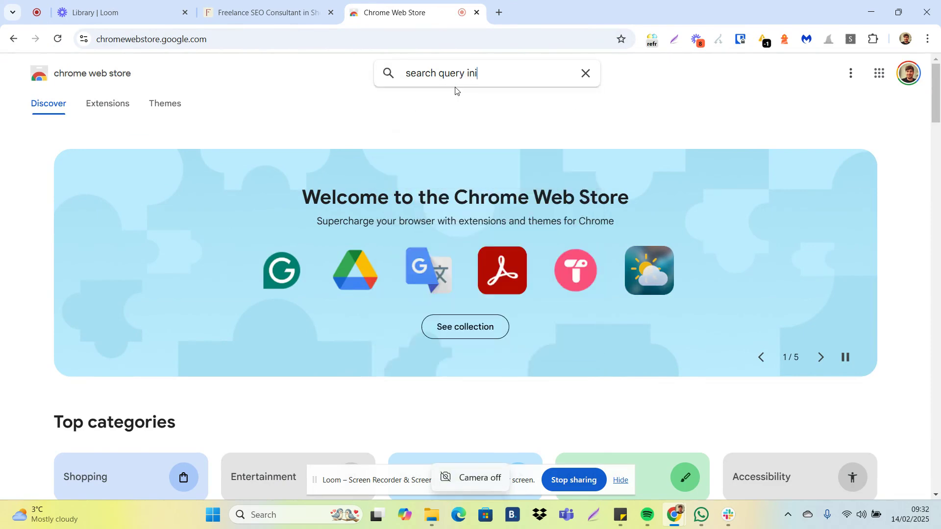
pyautogui.press('BackSpace')
pyautogui.write('sights')
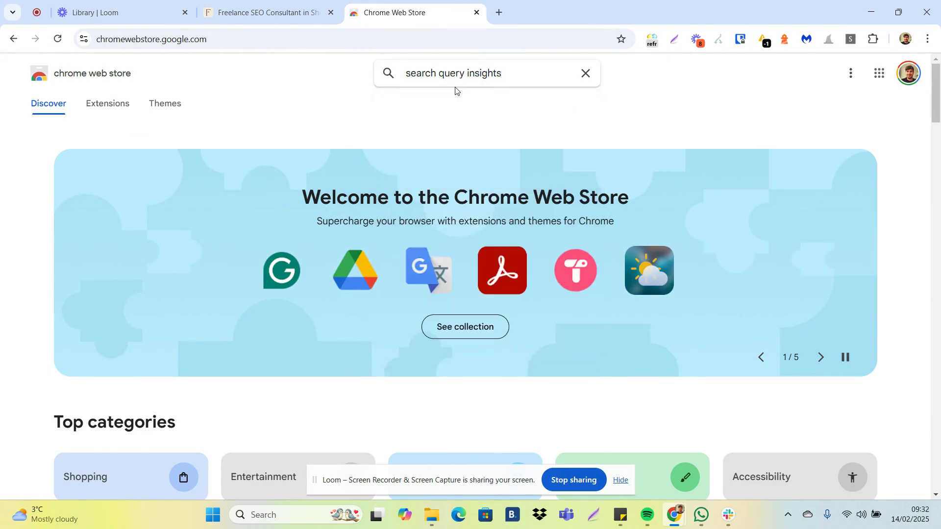
pyautogui.press('Return')
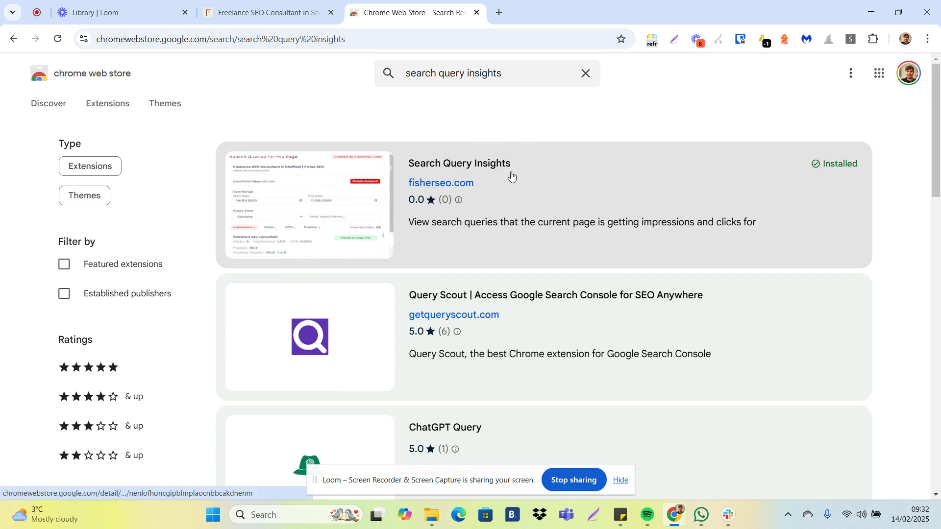
pyautogui.click(520, 178)
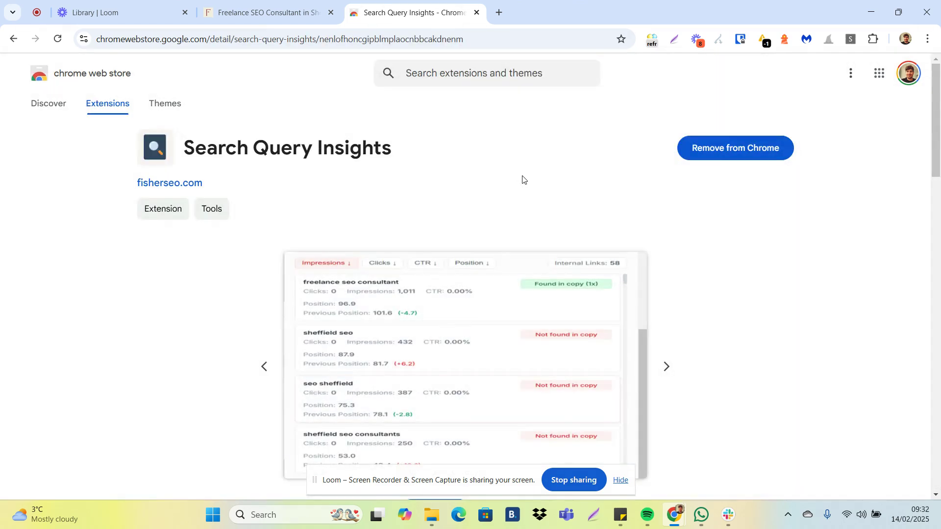
pyautogui.scroll(-6, 488, 360)
pyautogui.scroll(-5, 489, 361)
pyautogui.scroll(10, 484, 319)
# Return to the Fisher SEO homepage, browse the installed extensions and open the page's search query report.
pyautogui.click(304, 12)
pyautogui.click(873, 39)
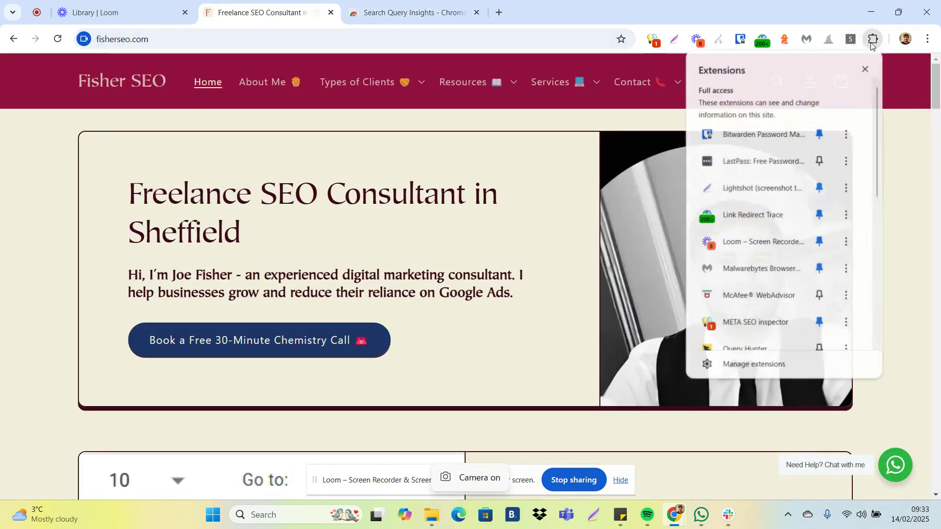
pyautogui.scroll(-5, 794, 128)
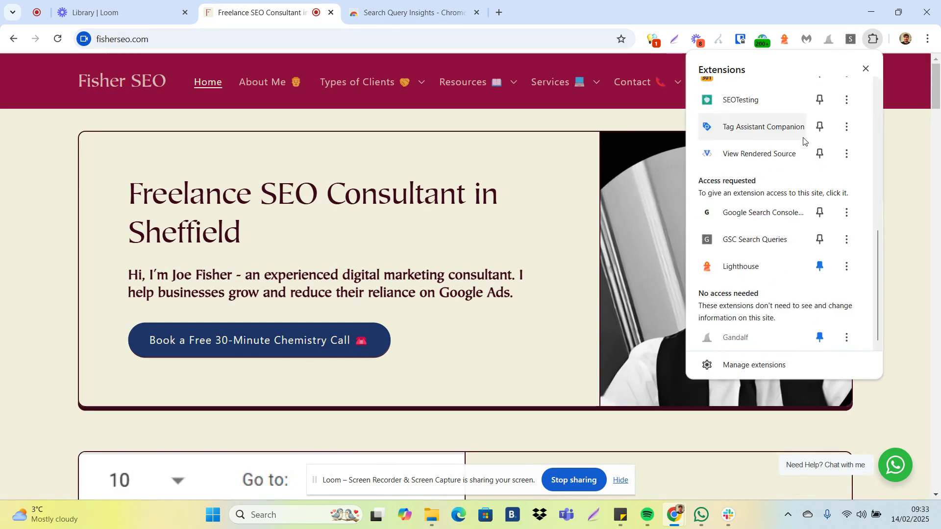
pyautogui.scroll(5, 814, 152)
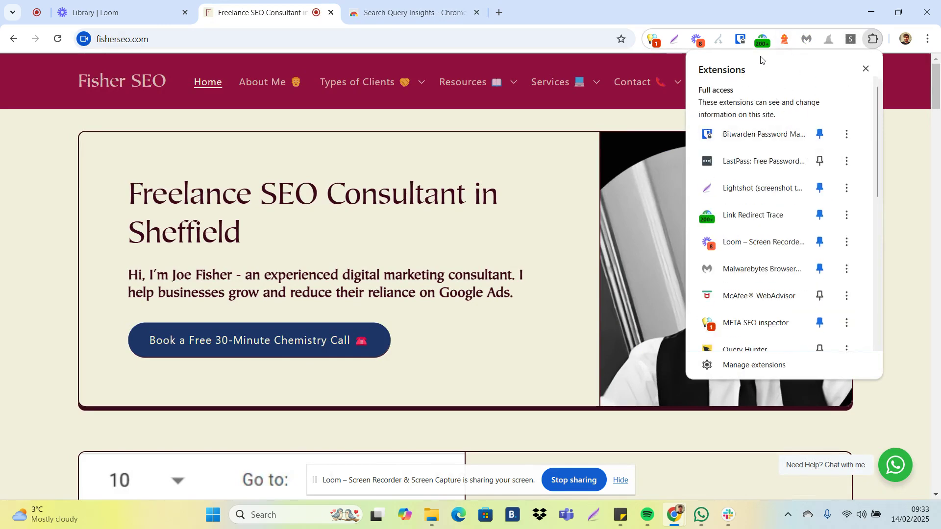
pyautogui.click(593, 128)
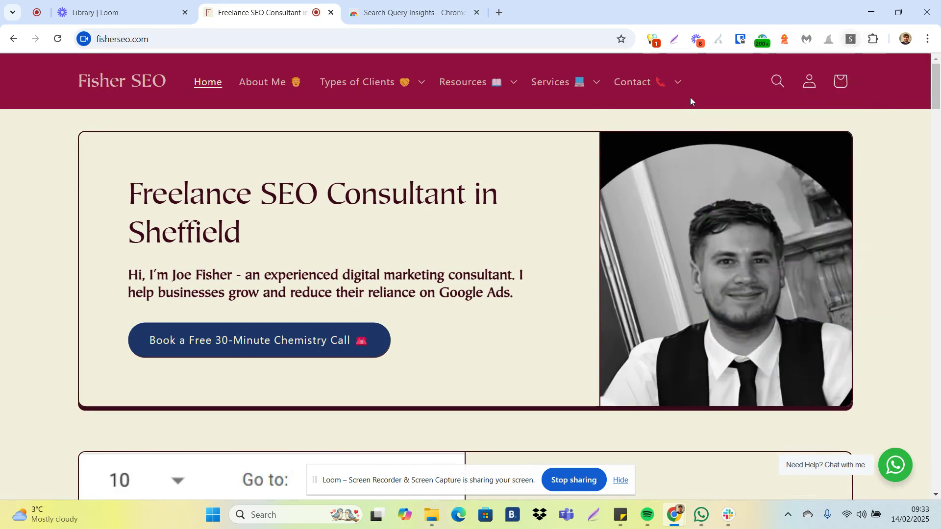
pyautogui.click(851, 39)
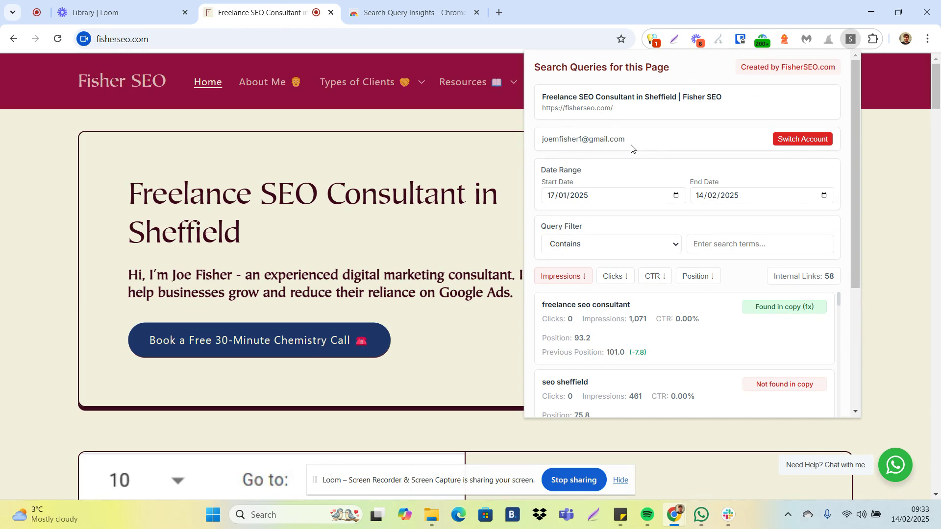
# Load nike.com in a new tab and open the search query extension for that page.
pyautogui.click(499, 12)
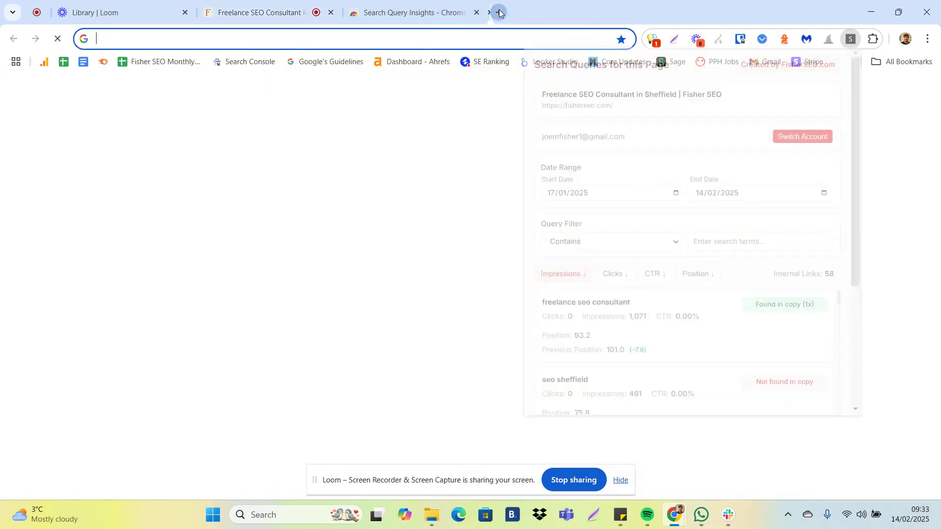
pyautogui.write('fa')
pyautogui.press('BackSpace')
pyautogui.press('BackSpace')
pyautogui.press('BackSpace')
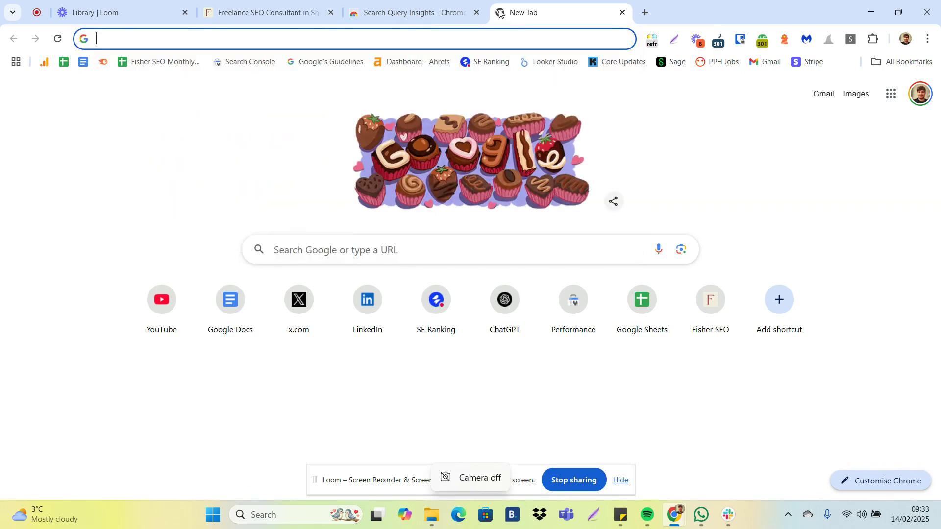
pyautogui.write('nike.com')
pyautogui.press('Return')
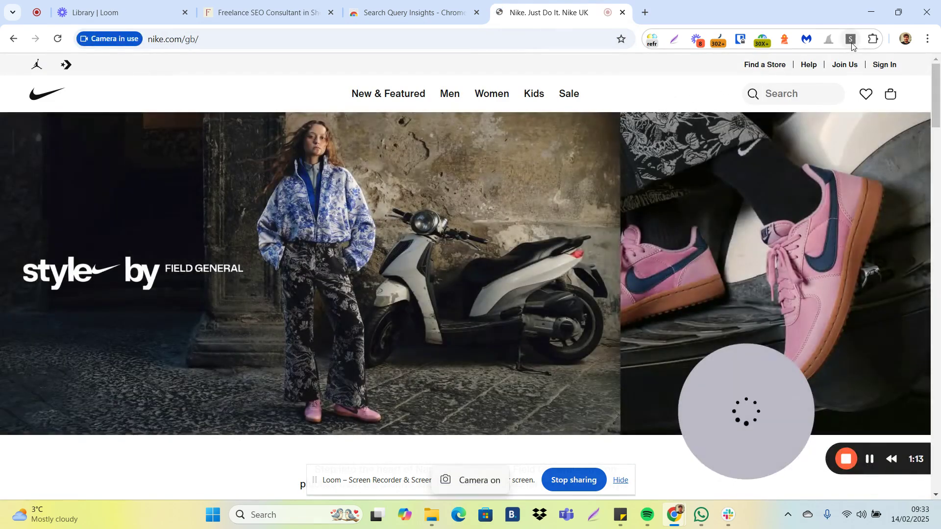
pyautogui.click(851, 41)
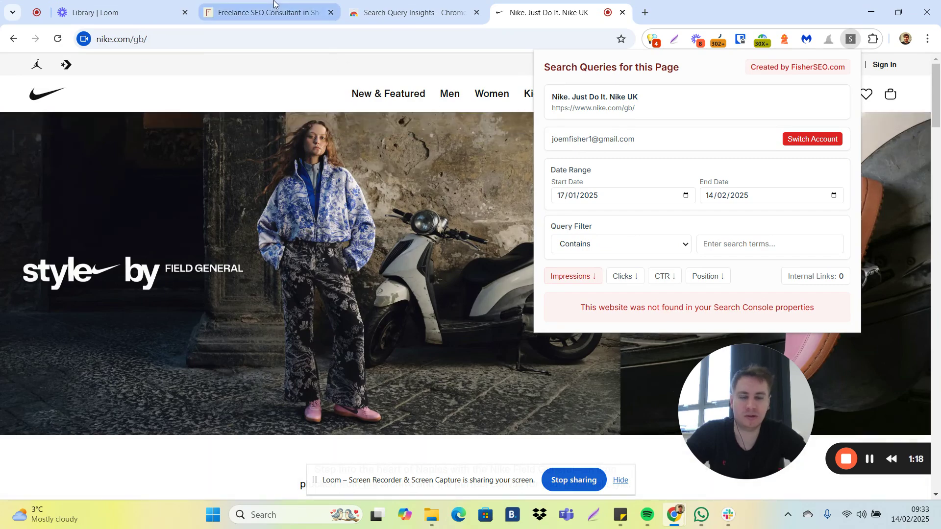
# Reopen the search query extension on the Fisher SEO homepage and switch account, choosing the first listed Google account.
pyautogui.click(265, 12)
pyautogui.click(851, 39)
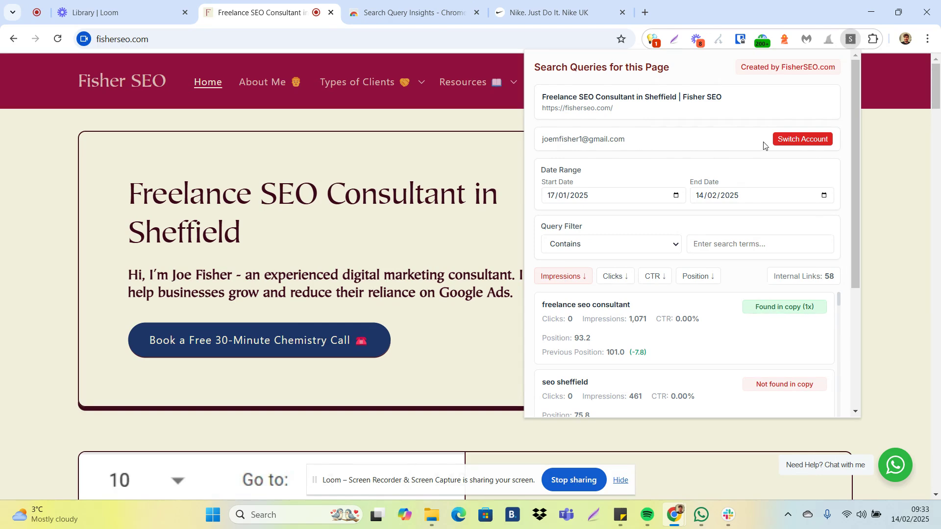
pyautogui.click(798, 144)
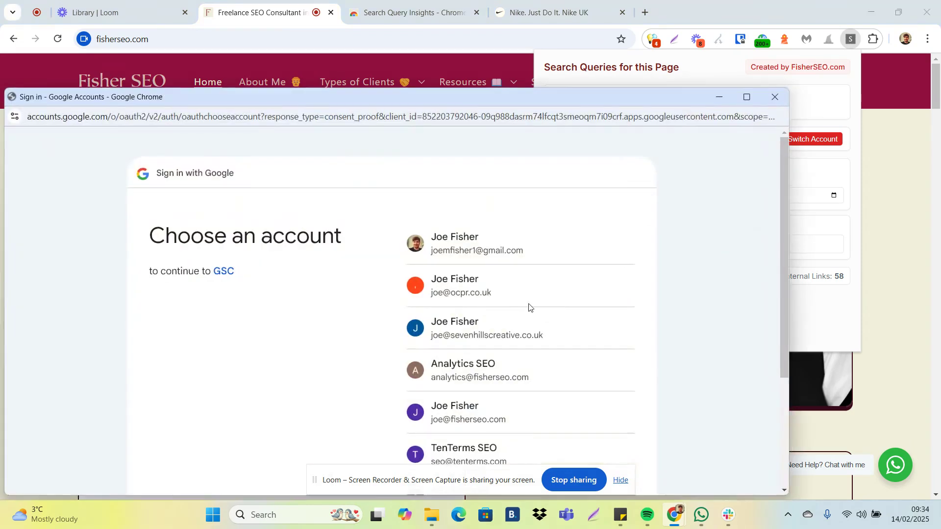
pyautogui.scroll(-3, 589, 269)
pyautogui.scroll(3, 595, 279)
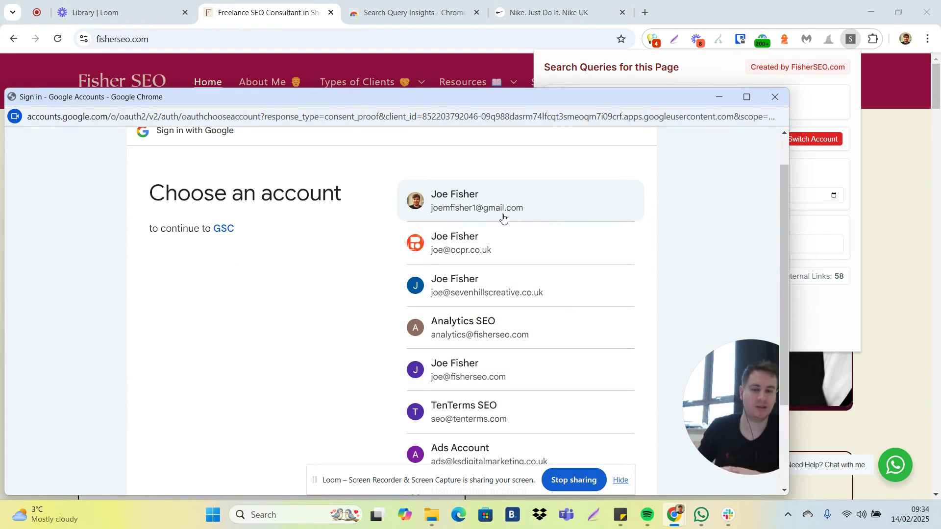
pyautogui.click(572, 199)
# Continue signing in to GSC and grant it access to view Search Console data for verified sites.
pyautogui.click(616, 378)
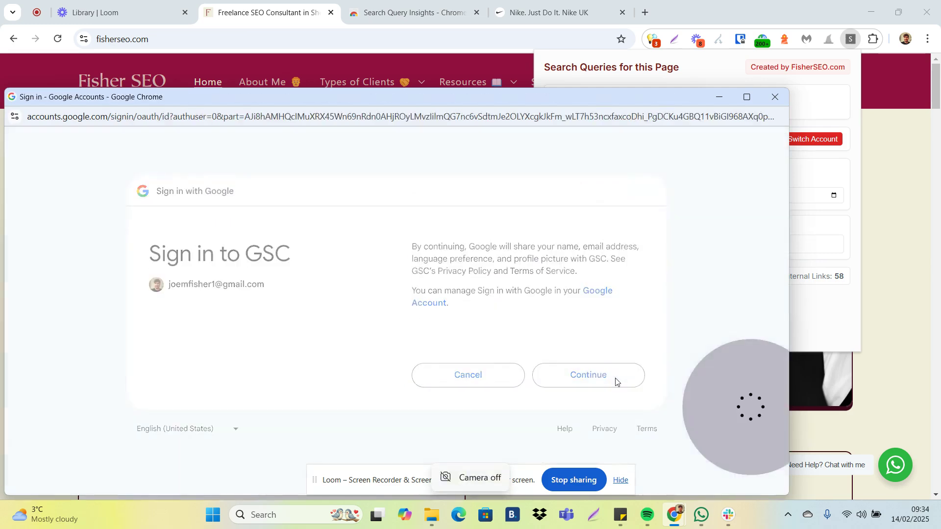
pyautogui.click(628, 270)
pyautogui.scroll(-5, 686, 240)
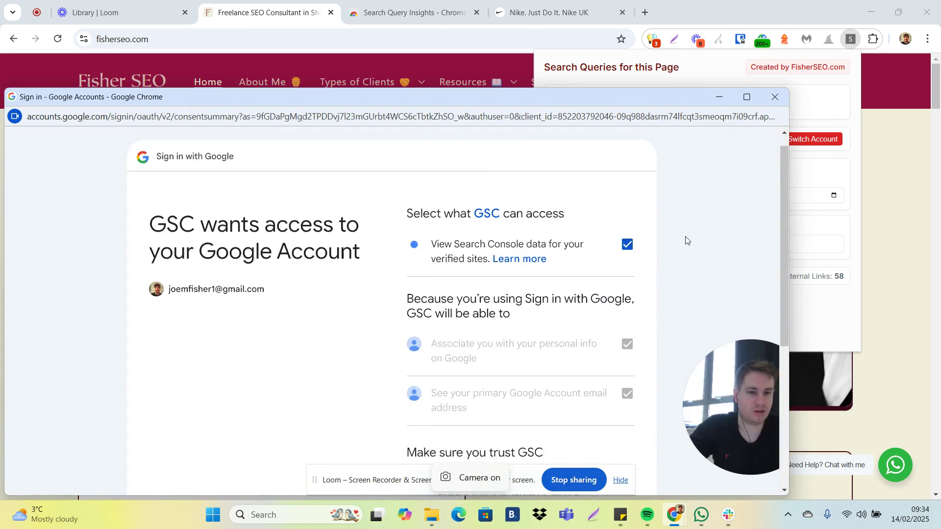
pyautogui.click(580, 400)
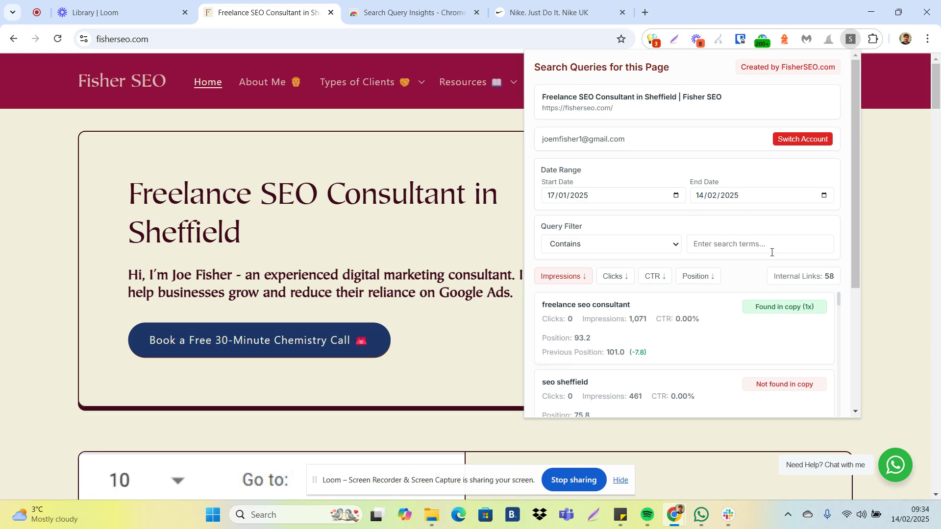
# Set the search query report's start date to 16/01/2024 and review the listed queries.
pyautogui.scroll(-1, 686, 248)
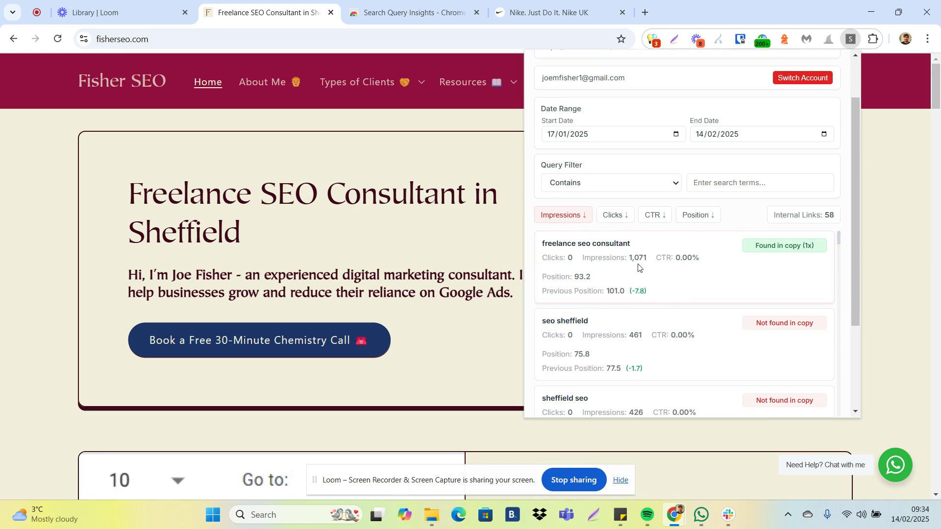
pyautogui.scroll(1, 698, 268)
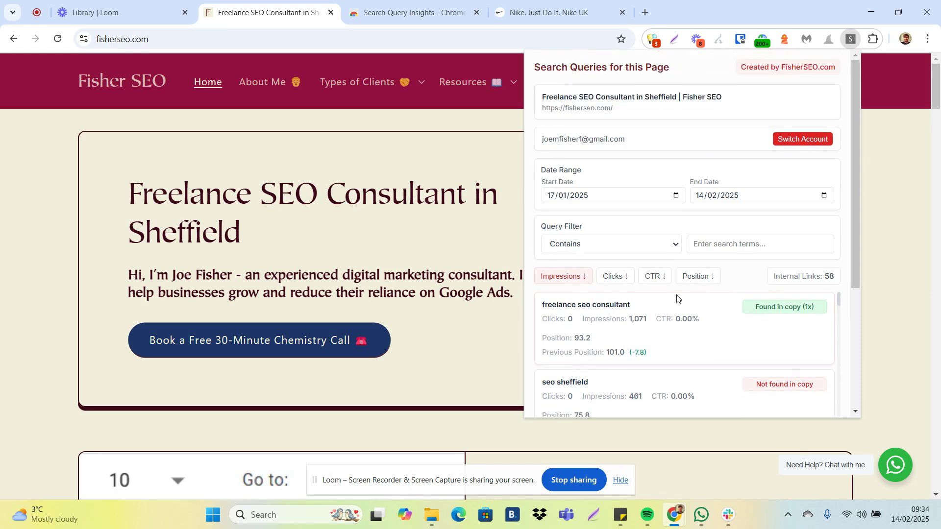
pyautogui.click(676, 196)
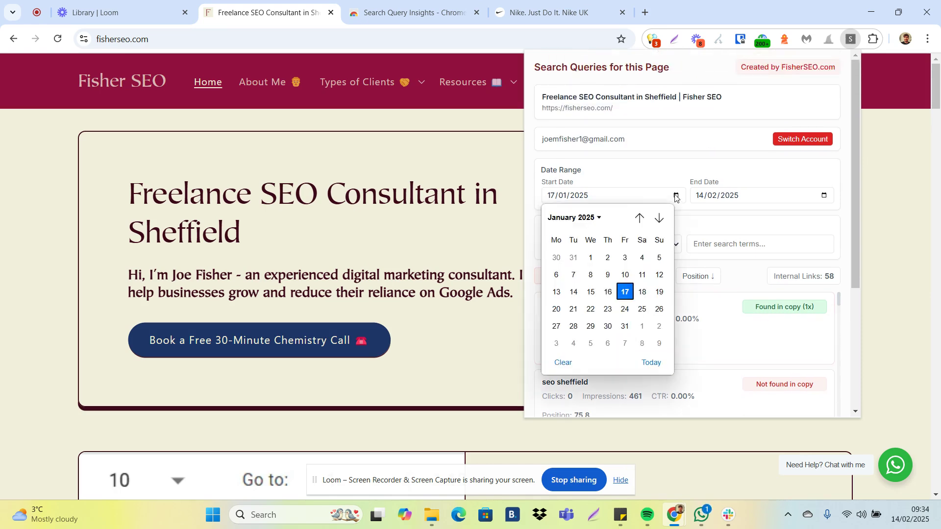
pyautogui.click(640, 218)
pyautogui.click(606, 217)
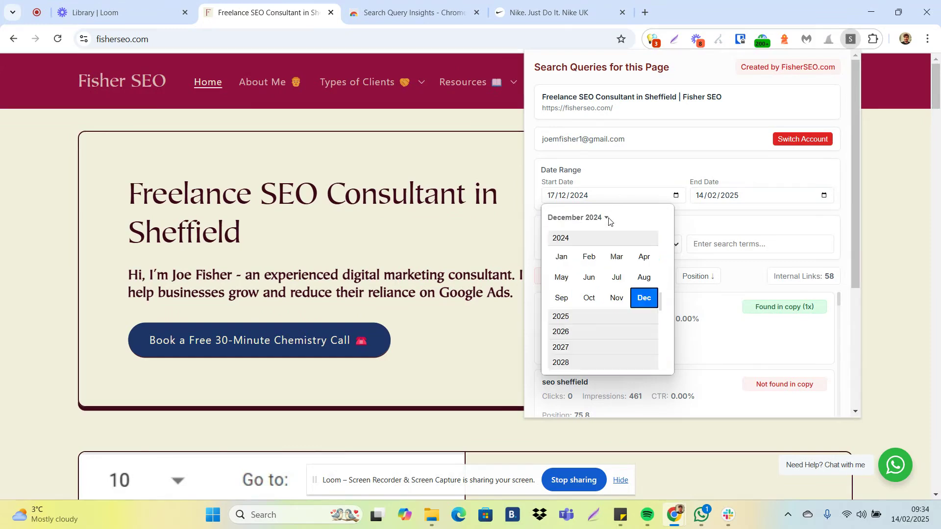
pyautogui.click(564, 266)
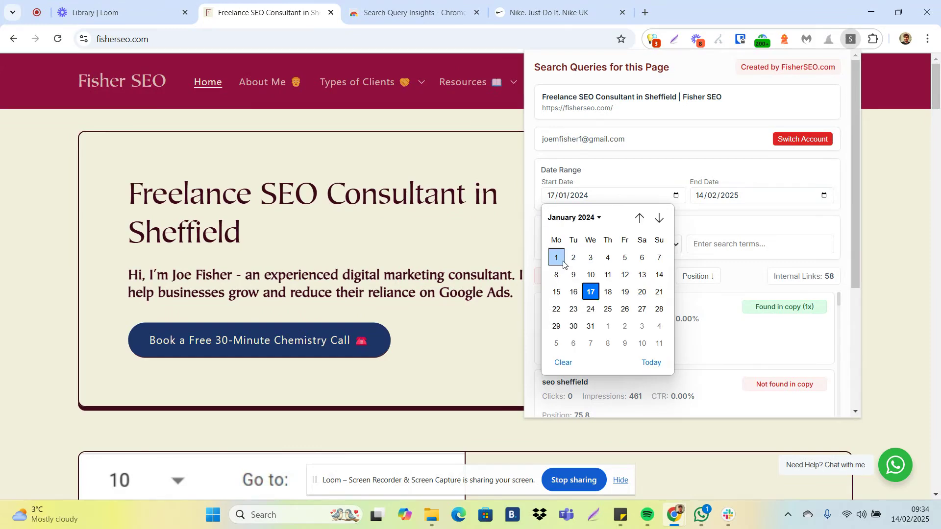
pyautogui.click(573, 292)
pyautogui.scroll(-1, 666, 240)
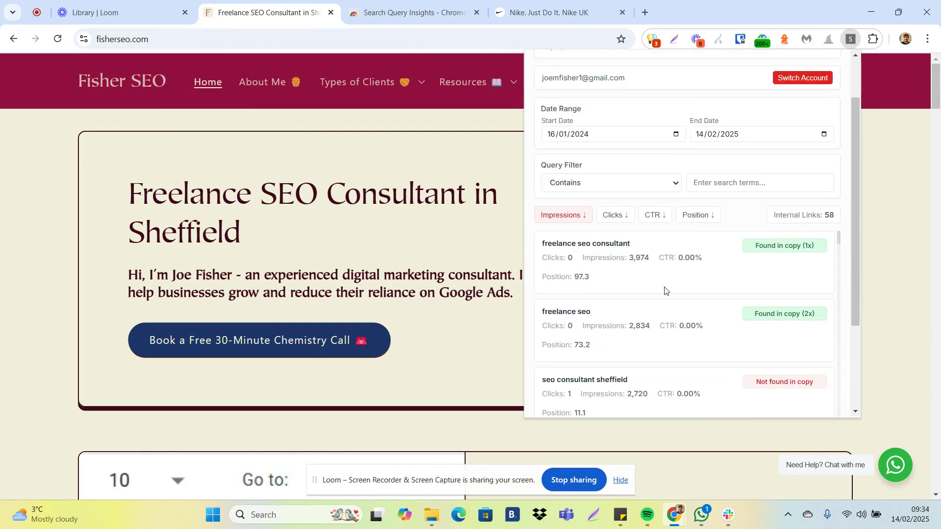
pyautogui.scroll(1, 650, 273)
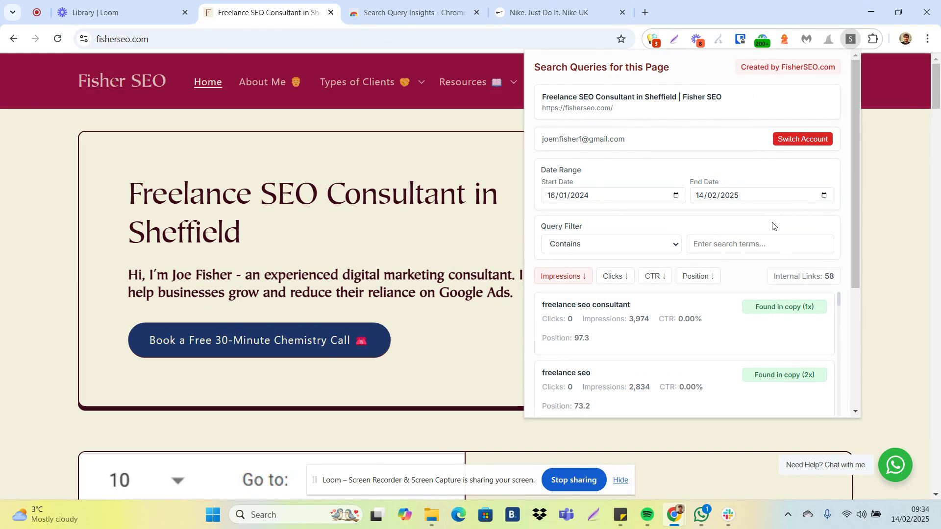
# Set the query filter to "Does not contain" with the term "fisher" and check the listed queries.
pyautogui.click(649, 245)
pyautogui.click(624, 226)
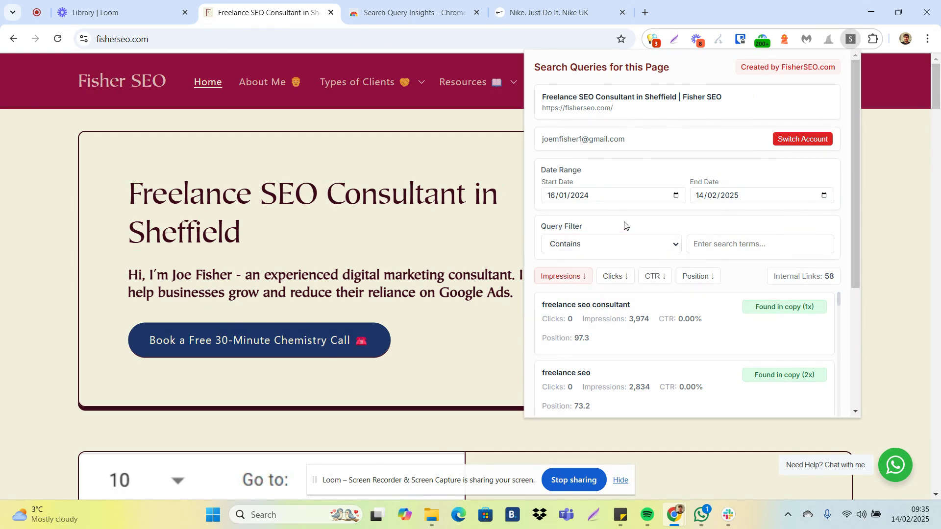
pyautogui.scroll(-1, 630, 235)
pyautogui.click(604, 186)
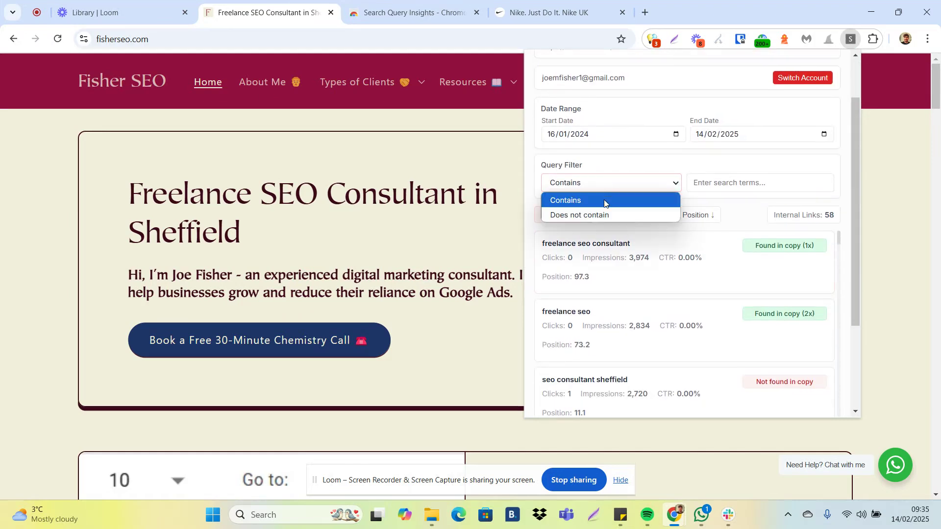
pyautogui.click(605, 216)
pyautogui.click(715, 184)
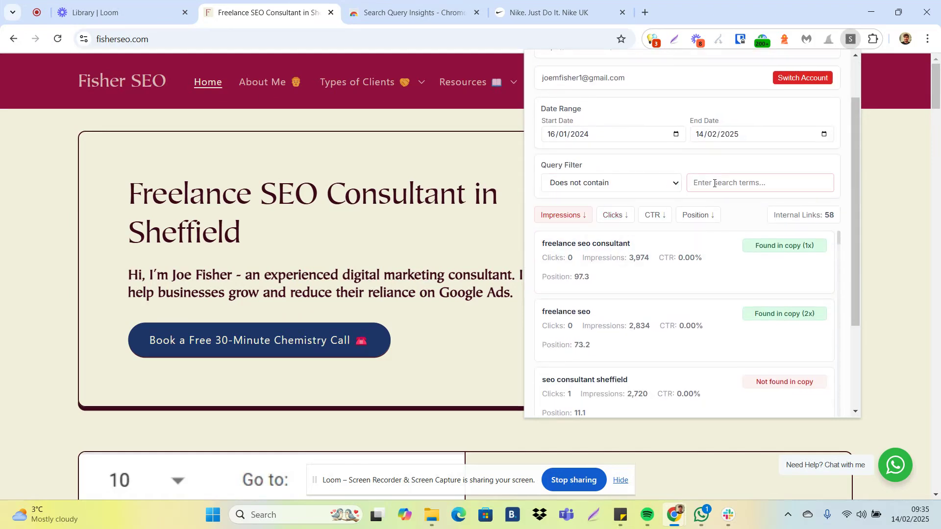
pyautogui.write('fisher')
pyautogui.scroll(-10, 704, 267)
pyautogui.write('r')
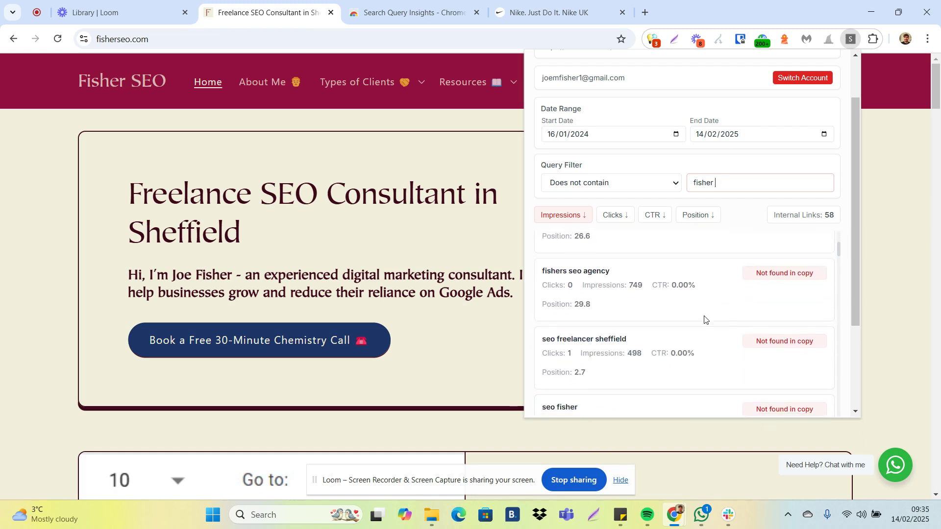
pyautogui.scroll(-1, 595, 370)
pyautogui.doubleClick(568, 348)
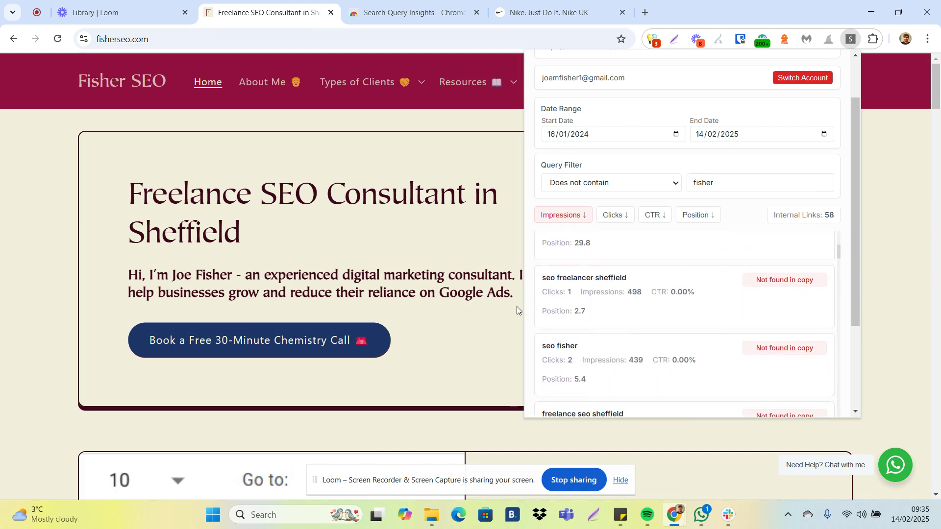
# Switch the query filter from "Does not contain" to "Contains" and clear its search term.
pyautogui.scroll(2, 532, 304)
pyautogui.click(611, 244)
pyautogui.click(569, 261)
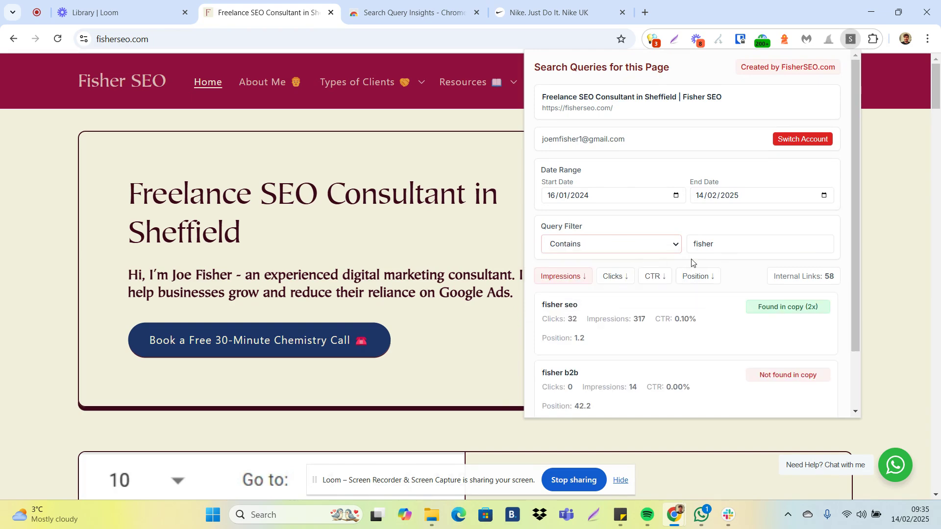
pyautogui.click(734, 249)
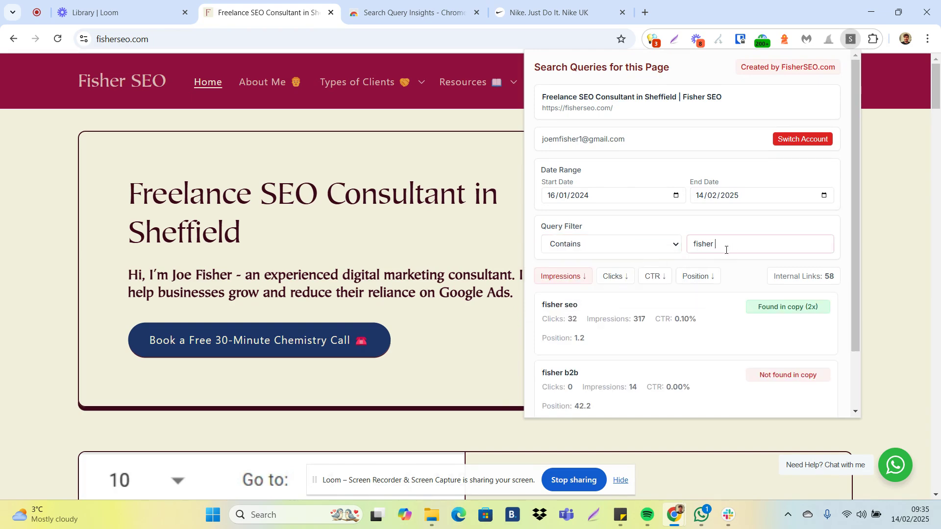
pyautogui.press('BackSpace')
pyautogui.press('BackSpace')
pyautogui.press('BackSpace')
pyautogui.press('BackSpace')
pyautogui.press('BackSpace')
pyautogui.press('BackSpace')
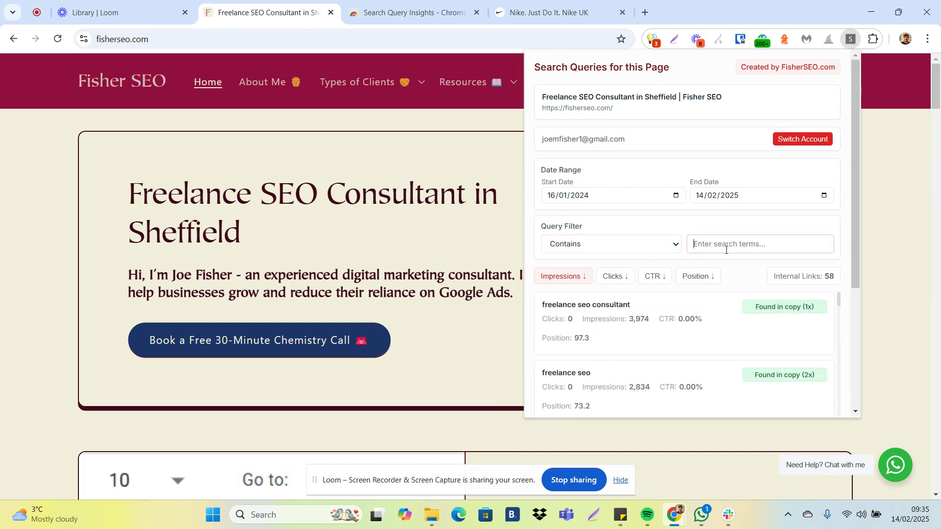
# Set the query filter to "Does not contain" with the term "fish" and look through the listed queries.
pyautogui.click(638, 249)
pyautogui.click(621, 275)
pyautogui.click(726, 245)
pyautogui.write('fish')
pyautogui.scroll(-3, 718, 343)
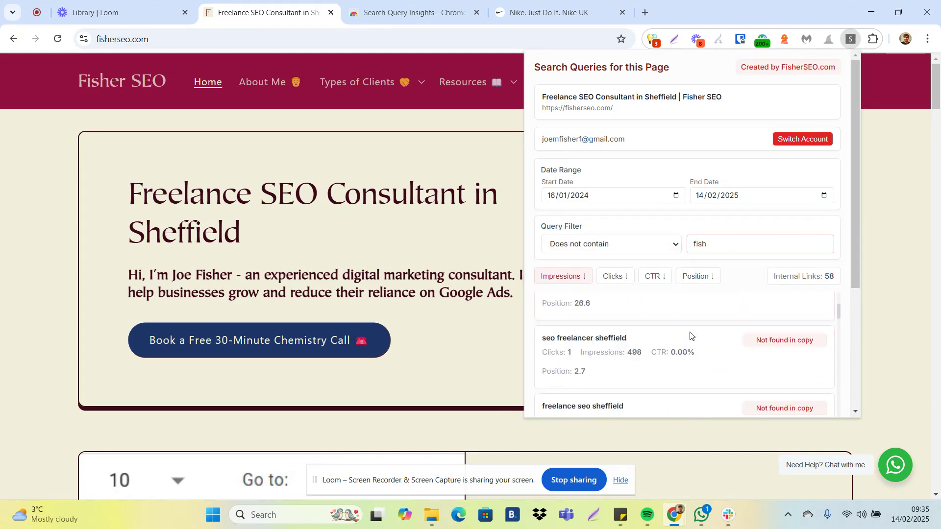
pyautogui.scroll(-5, 698, 330)
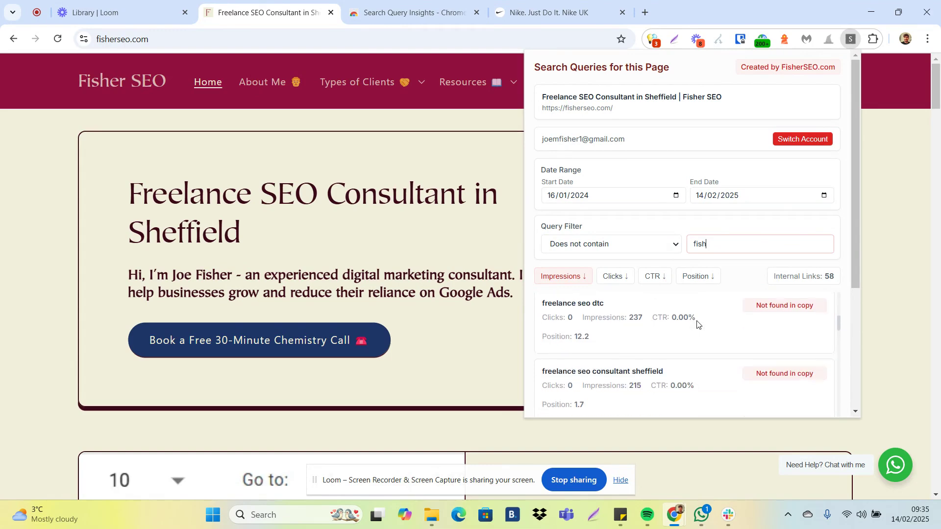
pyautogui.scroll(-1, 841, 244)
pyautogui.scroll(-2, 841, 244)
pyautogui.scroll(-3, 752, 263)
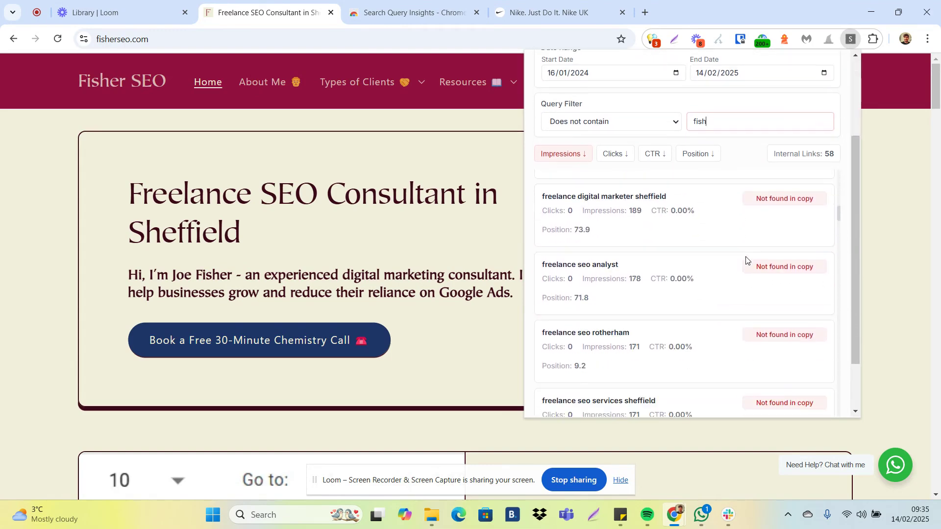
# Filter the queries to those that contain "sheffield" and review the list.
pyautogui.scroll(15, 825, 248)
pyautogui.scroll(3, 841, 264)
pyautogui.click(674, 245)
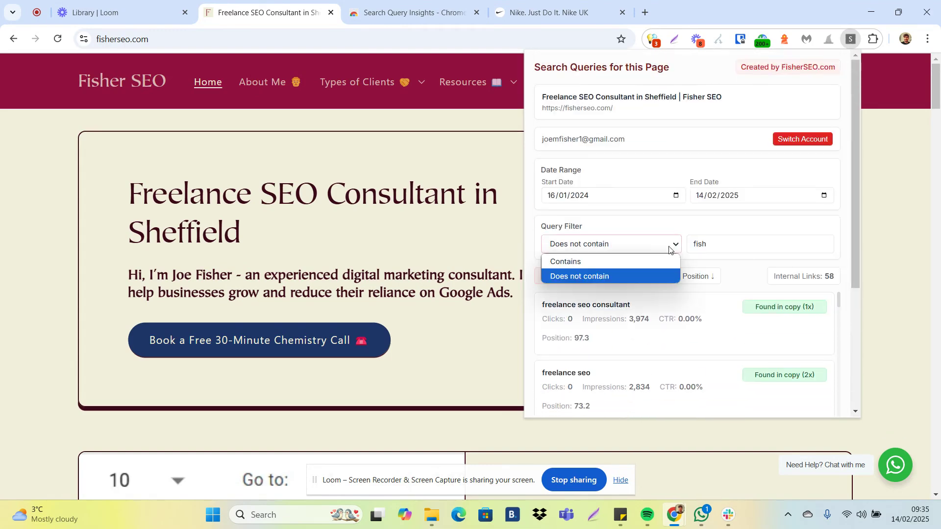
pyautogui.click(658, 258)
pyautogui.doubleClick(733, 246)
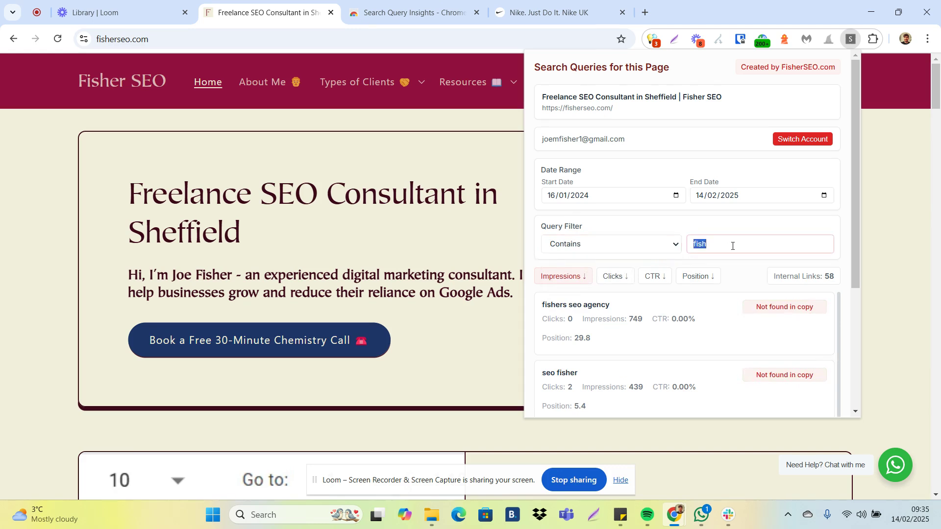
pyautogui.write('sheffield')
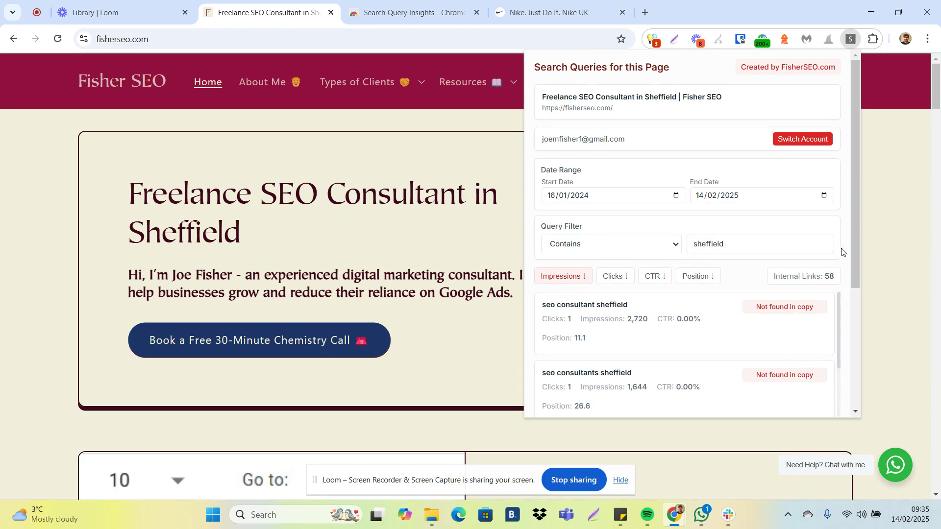
pyautogui.scroll(-3, 840, 248)
pyautogui.scroll(-5, 655, 259)
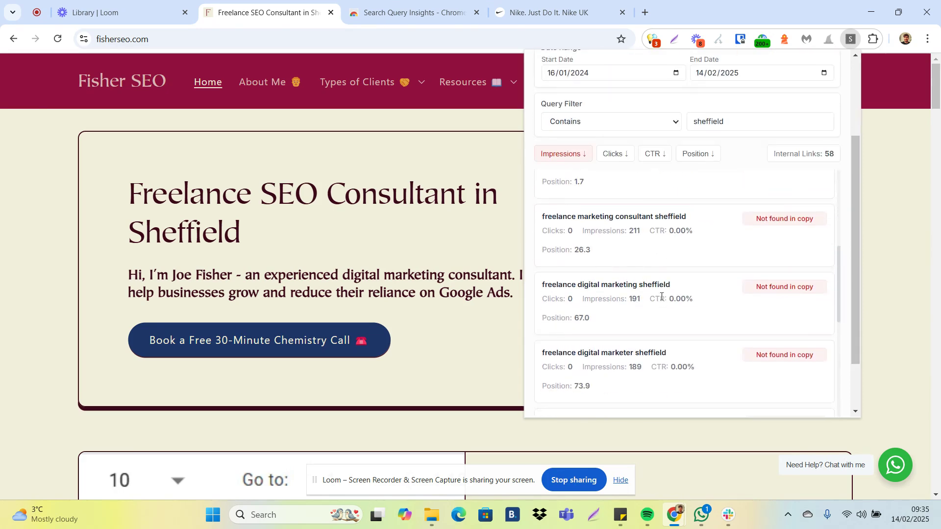
pyautogui.scroll(10, 676, 267)
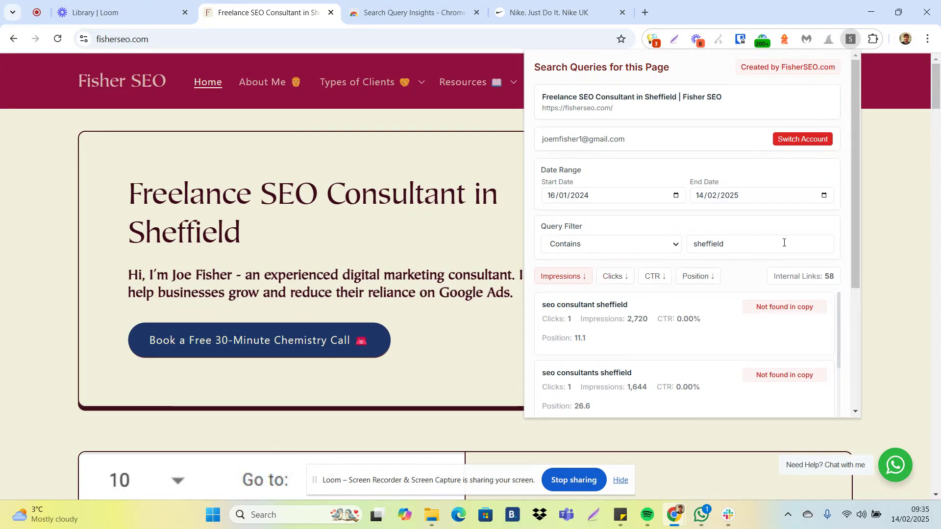
# Clear the query filter term and sort the queries by clicks in descending order.
pyautogui.doubleClick(784, 242)
pyautogui.press('BackSpace')
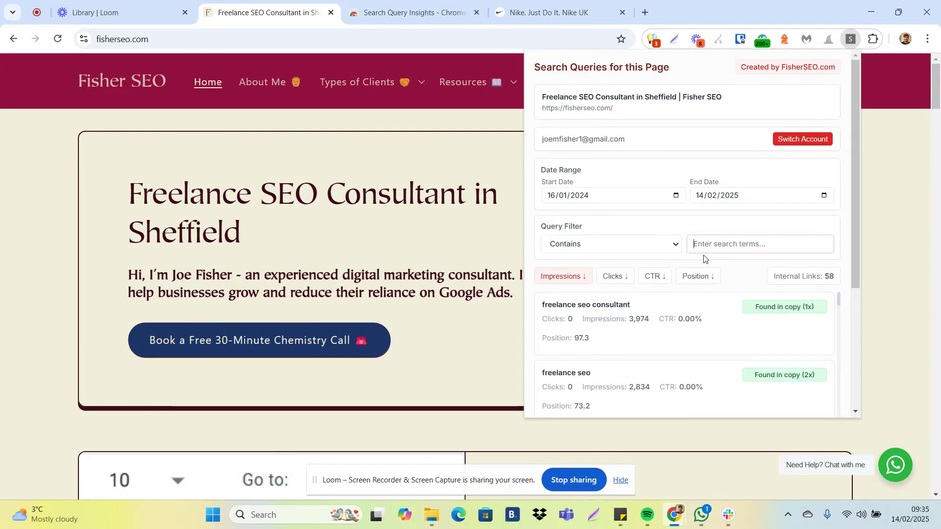
pyautogui.click(577, 282)
pyautogui.click(576, 280)
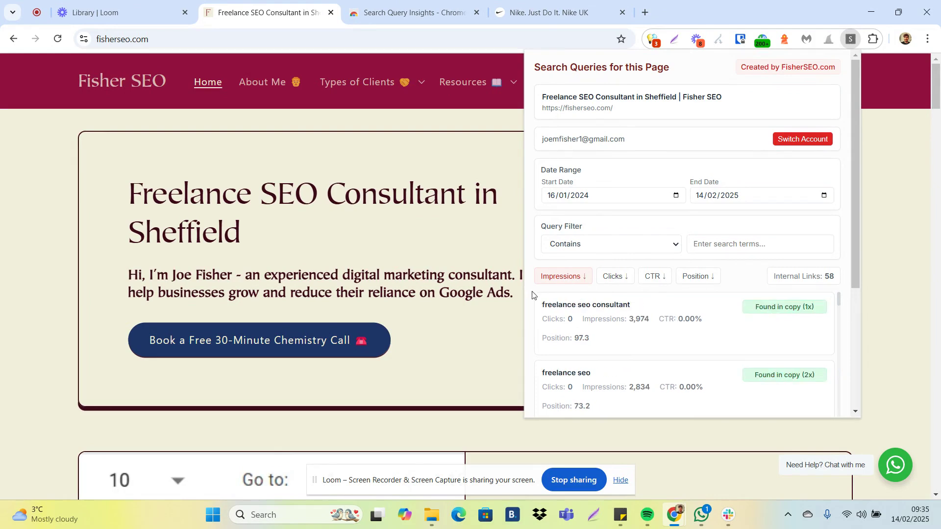
pyautogui.click(619, 280)
pyautogui.click(621, 281)
pyautogui.click(621, 280)
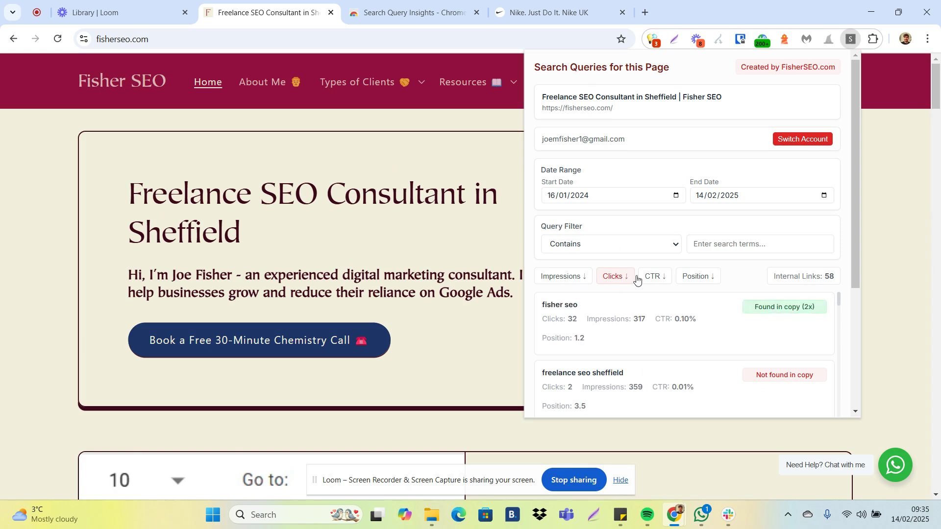
# Sort the queries by CTR, trying both directions and ending with ascending order.
pyautogui.click(655, 278)
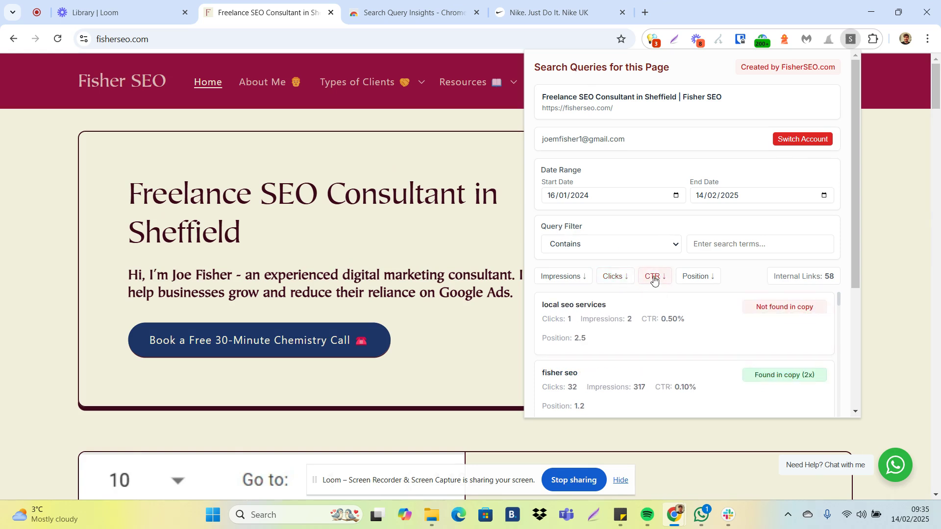
pyautogui.click(654, 279)
pyautogui.click(654, 279)
pyautogui.click(654, 280)
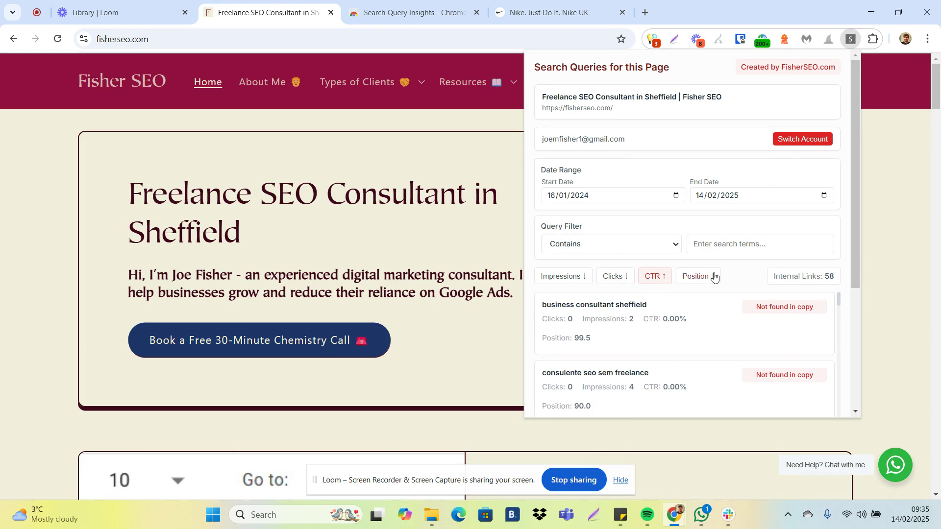
# Sort the queries by position in ascending order and look through the list.
pyautogui.click(714, 276)
pyautogui.scroll(-1, 716, 255)
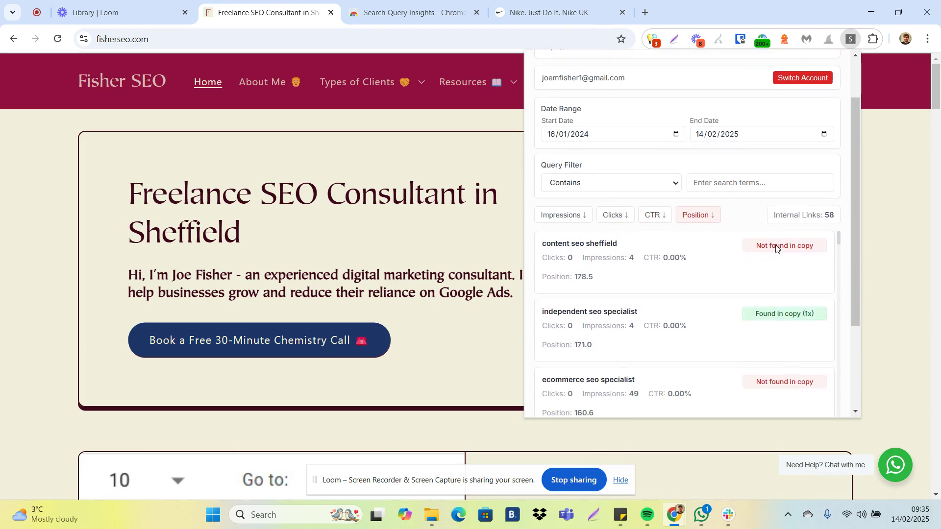
pyautogui.click(699, 218)
pyautogui.scroll(-8, 603, 307)
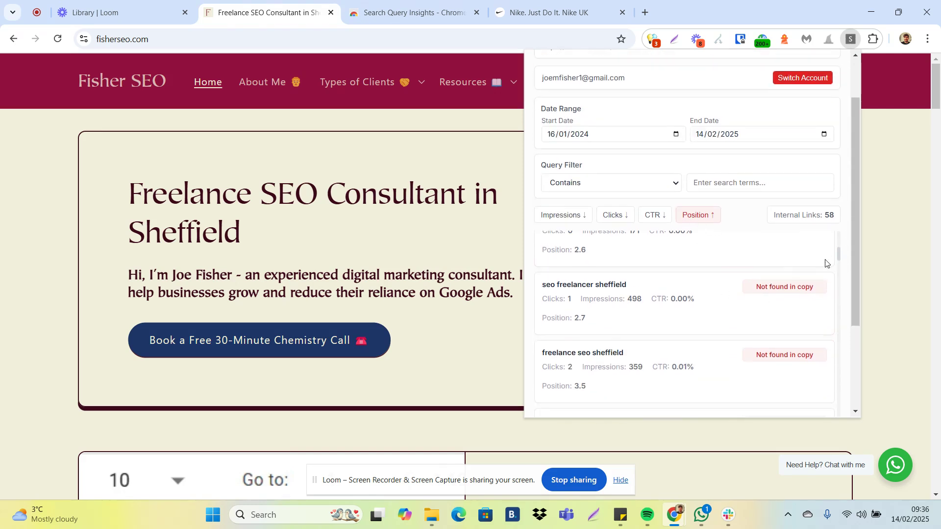
pyautogui.scroll(6, 800, 289)
pyautogui.scroll(1, 800, 289)
pyautogui.scroll(2, 778, 214)
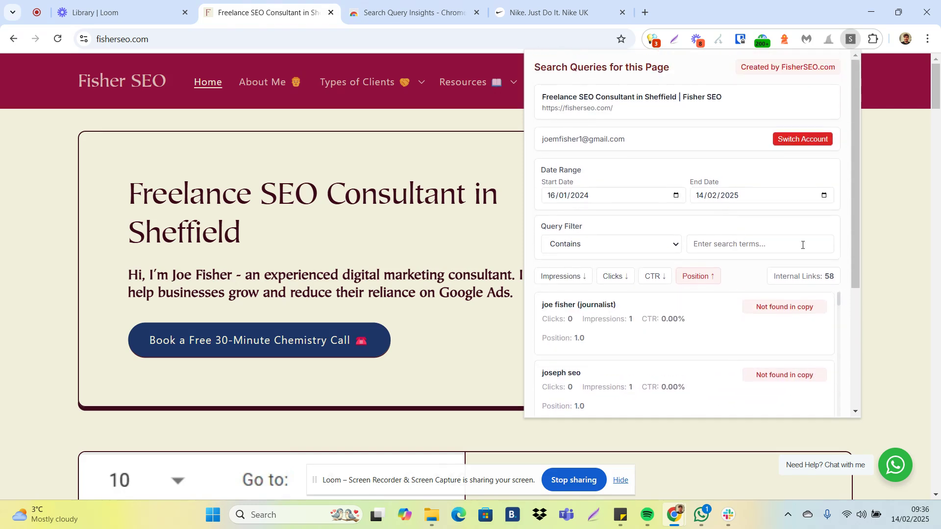
# Examine the internal links figure and the clicks, impressions, CTR and position shown for the listed queries.
pyautogui.scroll(-1, 803, 245)
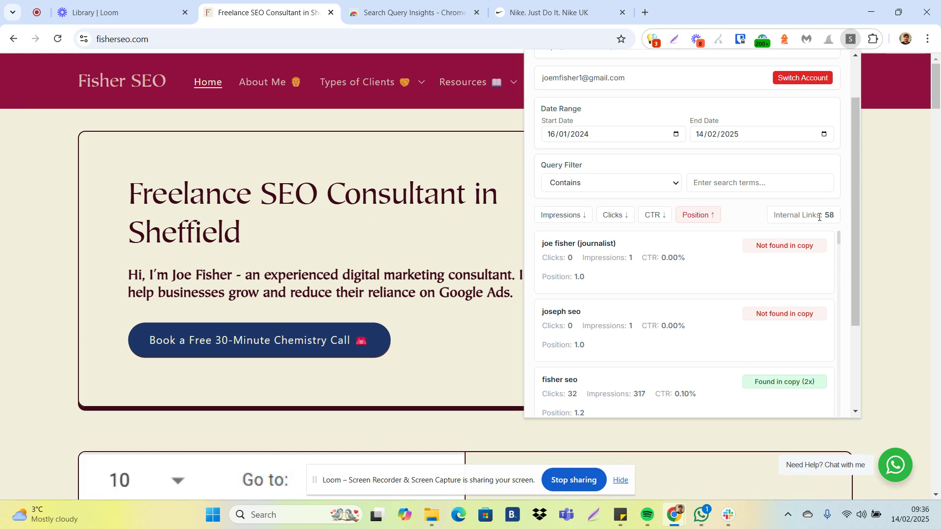
pyautogui.scroll(-1, 820, 217)
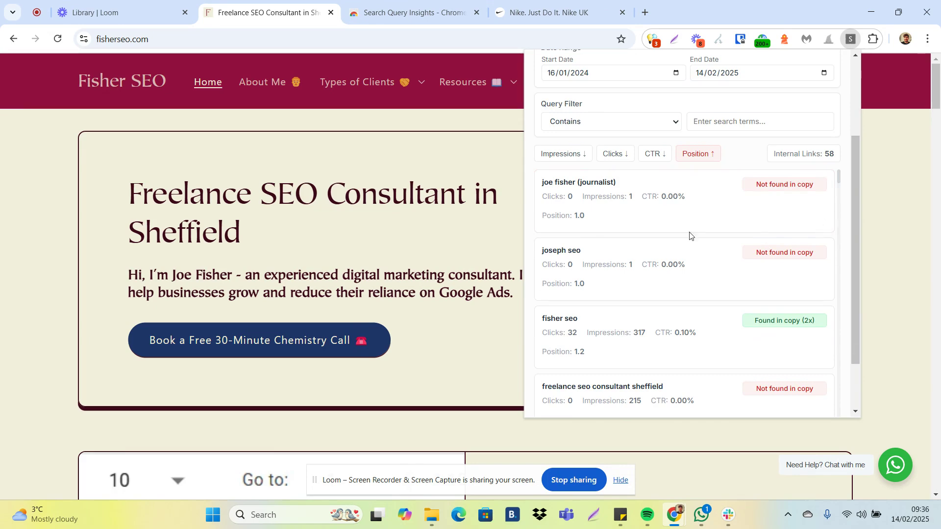
pyautogui.moveTo(542, 197); pyautogui.dragTo(583, 216)
pyautogui.click(580, 214)
pyautogui.scroll(-5, 743, 226)
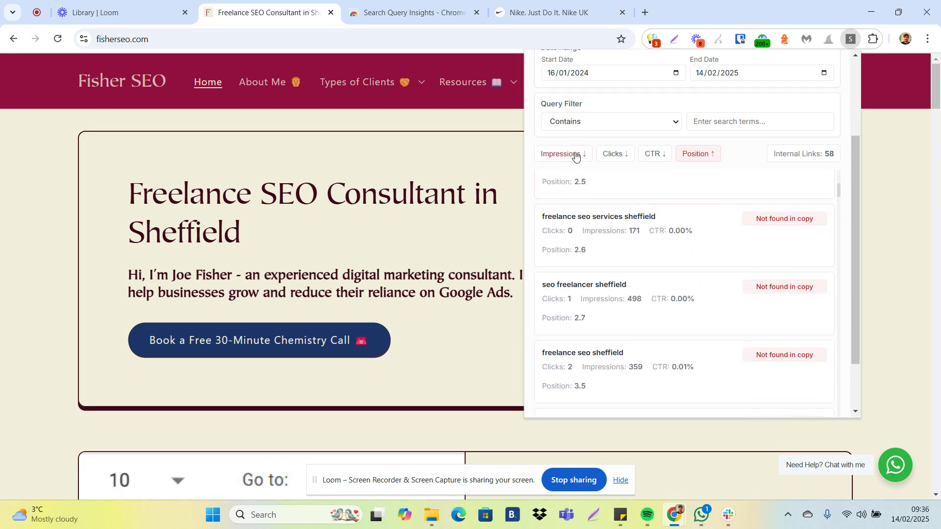
# Set the report's start date to 13/11/2024 and review the previous positions shown for the queries.
pyautogui.scroll(3, 576, 154)
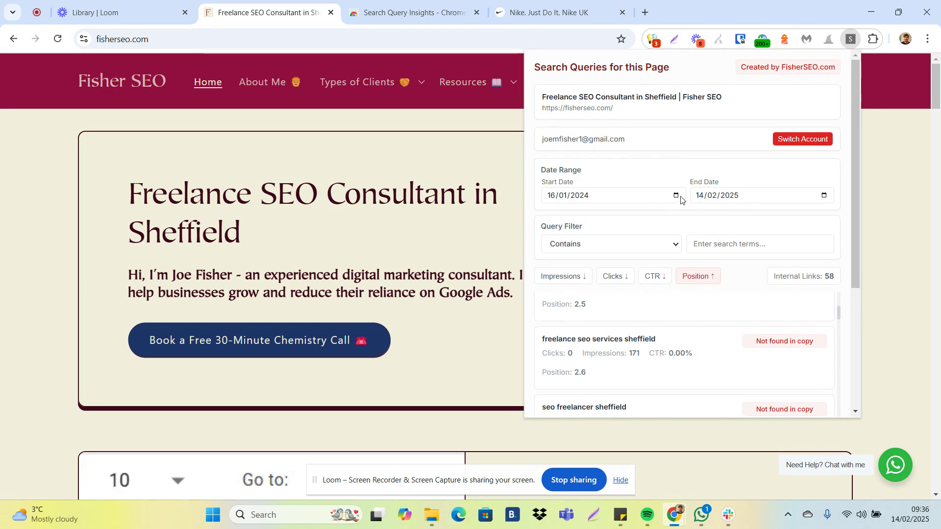
pyautogui.click(677, 196)
pyautogui.click(595, 218)
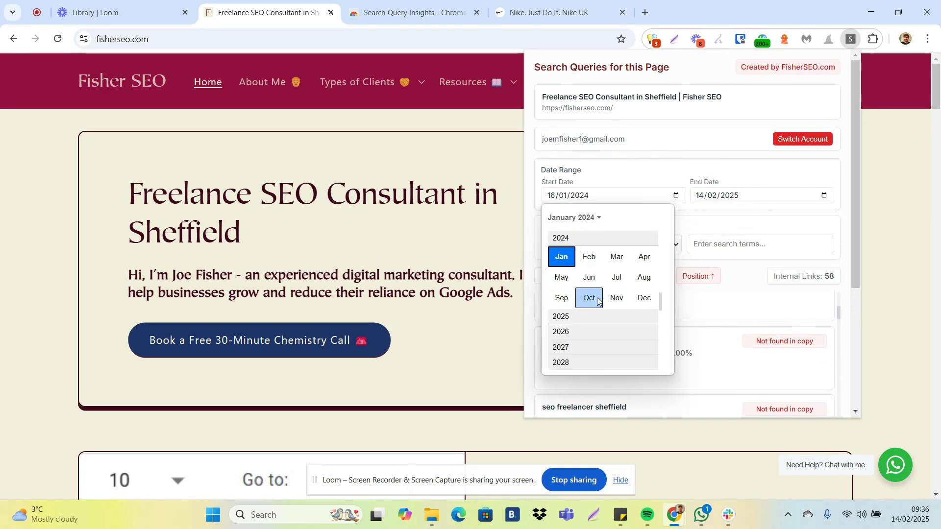
pyautogui.click(618, 299)
pyautogui.click(591, 293)
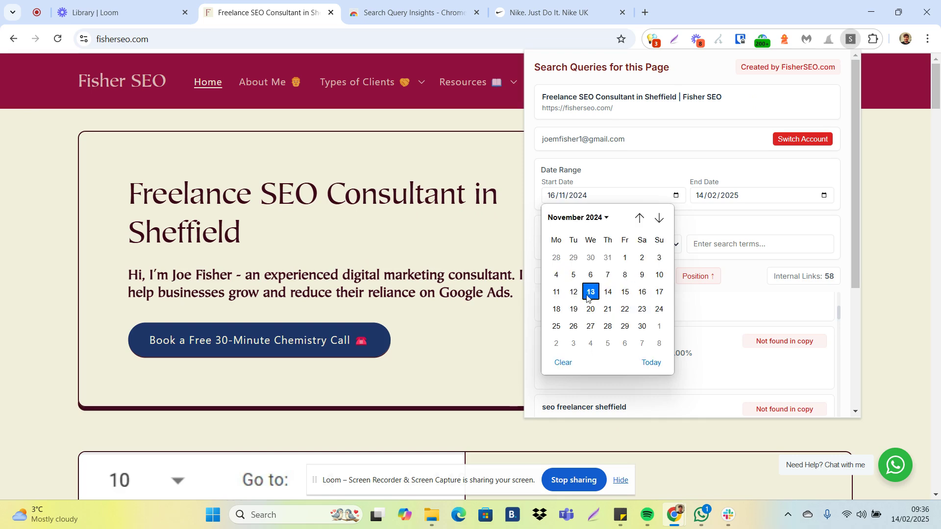
pyautogui.scroll(-5, 725, 245)
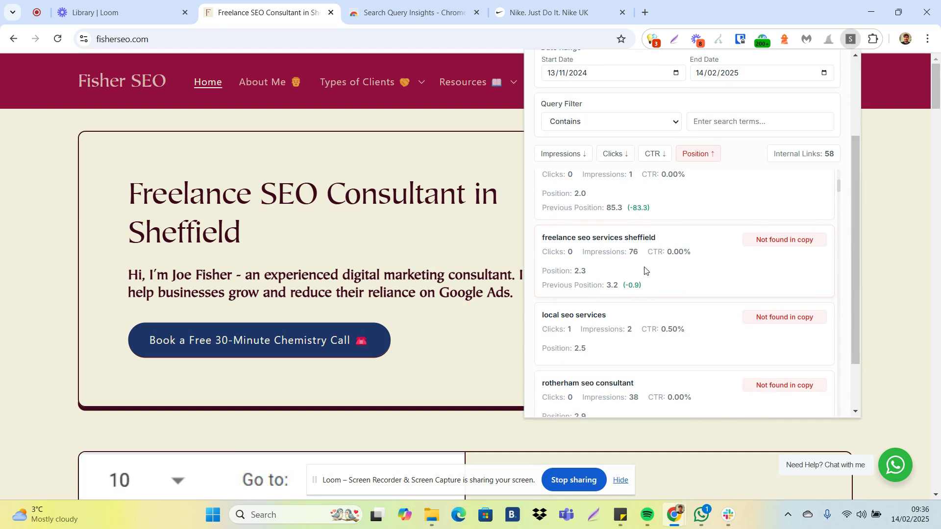
pyautogui.scroll(1, 644, 271)
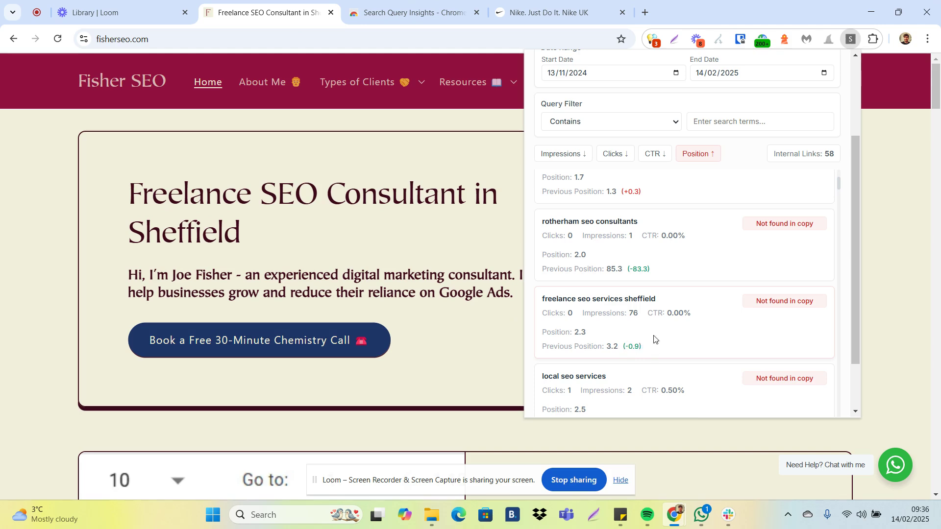
pyautogui.scroll(3, 657, 338)
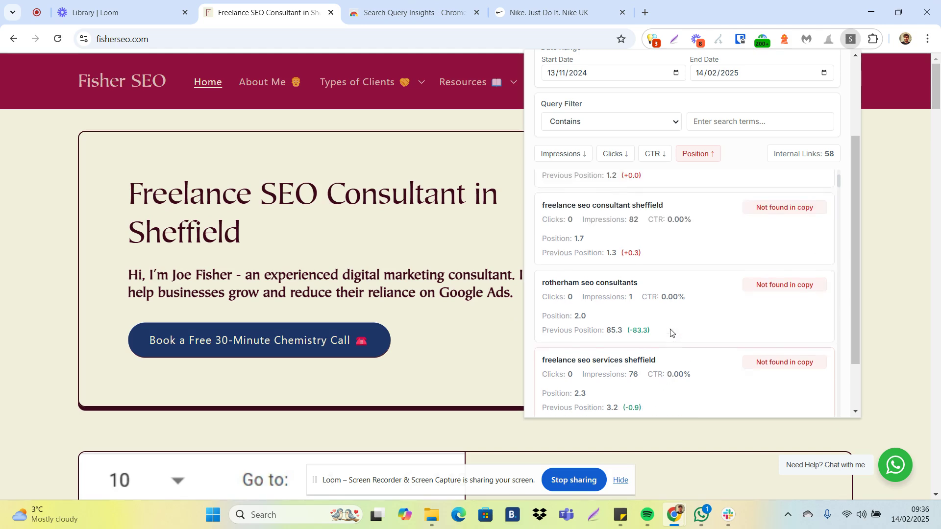
# Sort the queries by impressions in descending order.
pyautogui.click(558, 154)
pyautogui.scroll(2, 730, 288)
pyautogui.scroll(3, 736, 197)
pyautogui.scroll(-3, 743, 154)
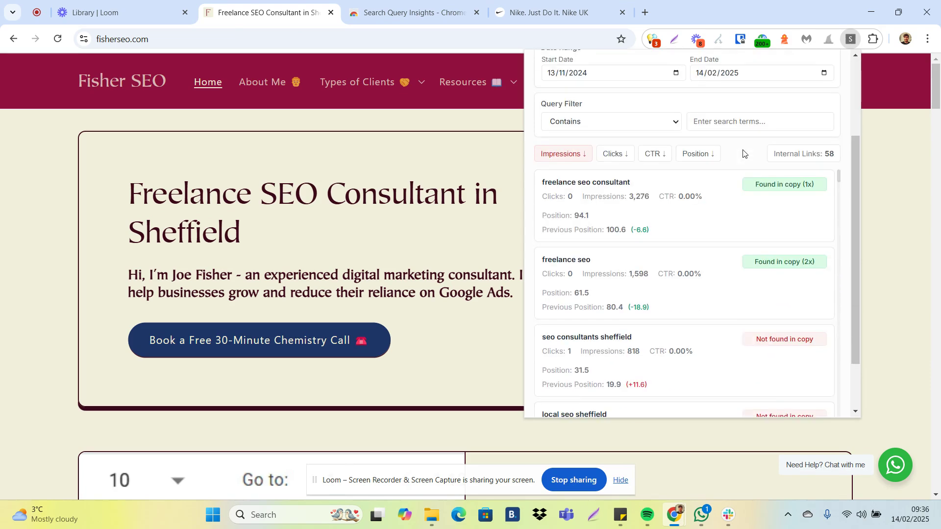
pyautogui.scroll(3, 743, 154)
# Examine the impressions, position and previous position of the "freelance seo consultant" query, and the copy-match labels in the list.
pyautogui.moveTo(555, 320); pyautogui.dragTo(650, 320)
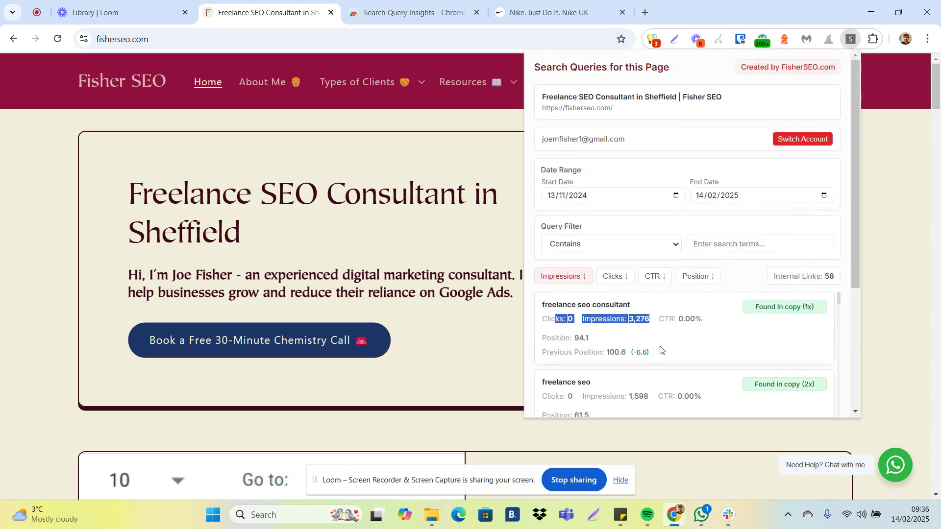
pyautogui.click(658, 353)
pyautogui.moveTo(579, 338); pyautogui.dragTo(658, 357)
pyautogui.click(633, 352)
pyautogui.click(658, 357)
pyautogui.scroll(-2, 809, 206)
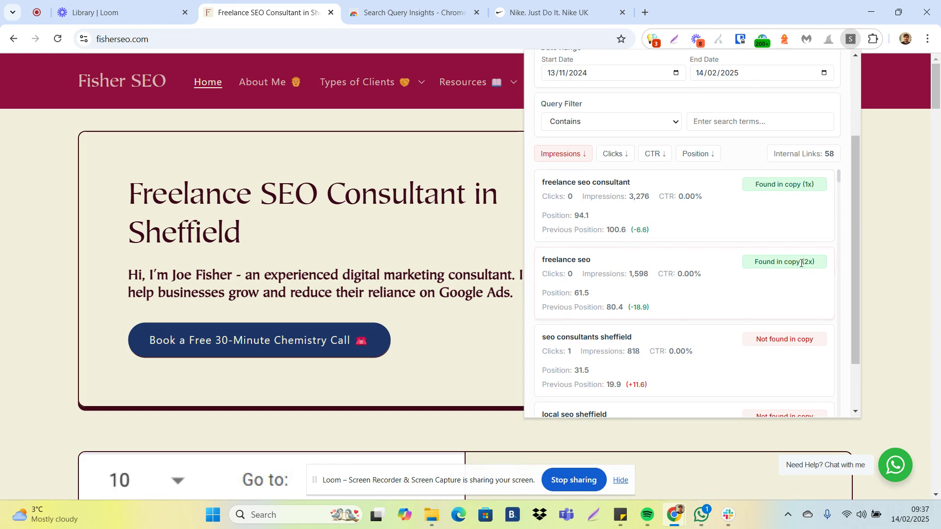
# Close the extension, search the homepage text for "freelance seo" and go to the second match.
pyautogui.click(414, 223)
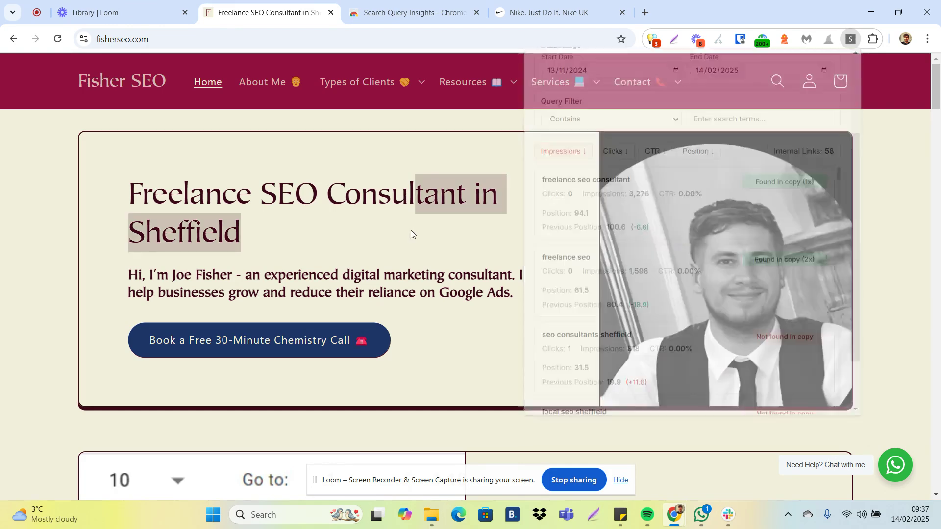
pyautogui.hotkey('ctrl', 'f')
pyautogui.press('BackSpace')
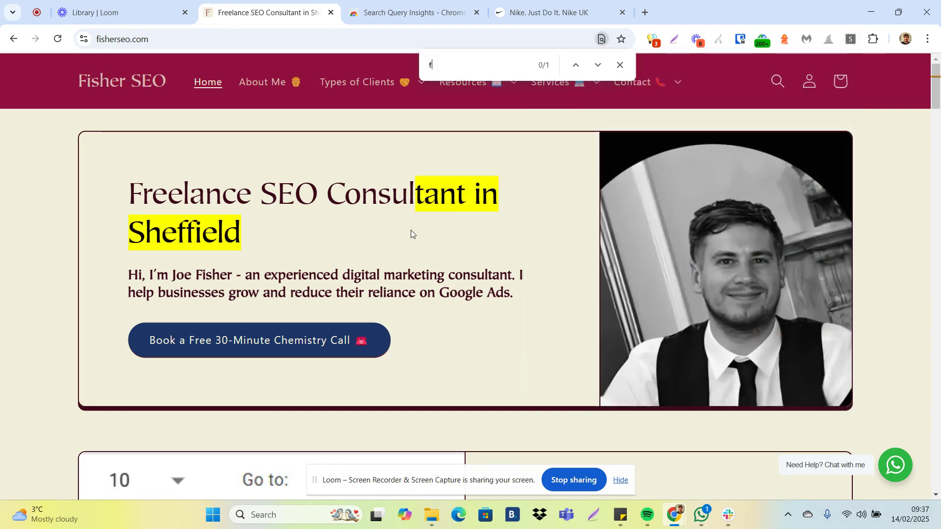
pyautogui.write('freelance seo')
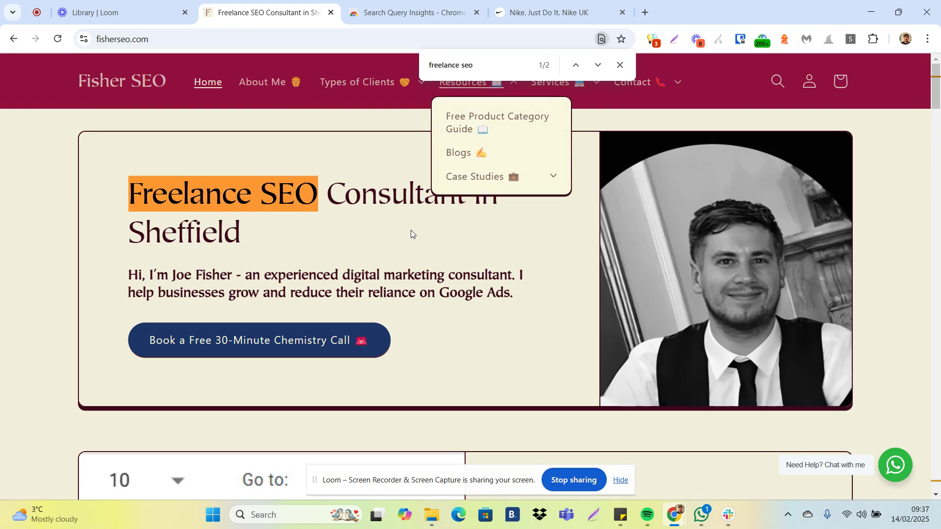
pyautogui.press('Return')
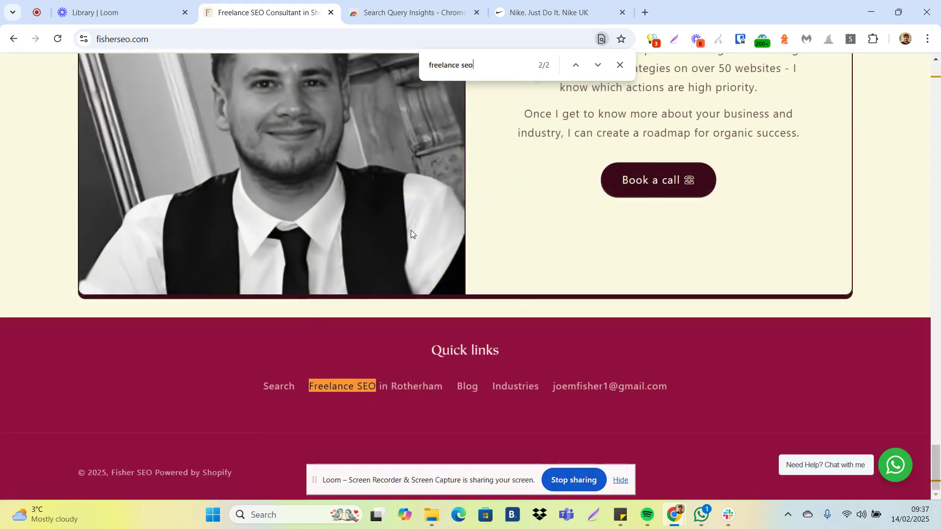
# Return to the first "freelance seo" match, close the text search and look through the homepage down to the footer links.
pyautogui.press('Return')
pyautogui.click(620, 65)
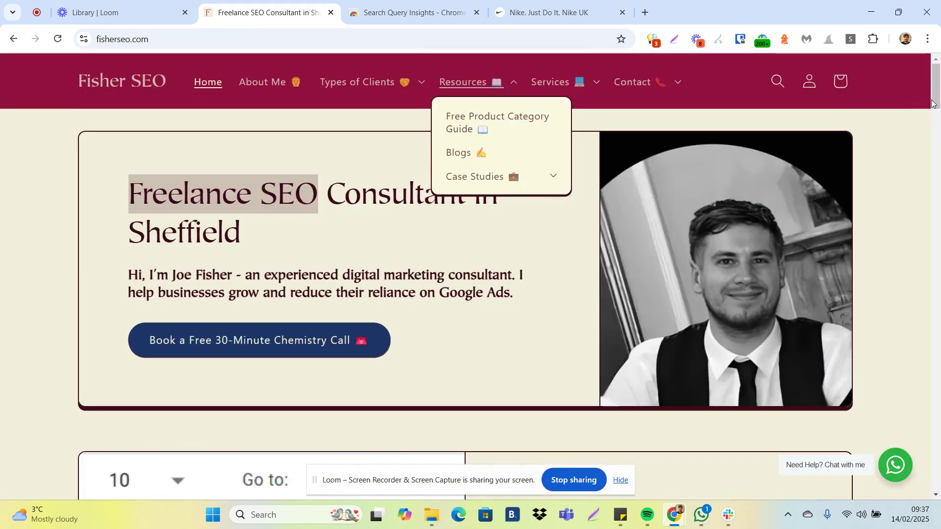
pyautogui.moveTo(932, 103); pyautogui.dragTo(934, 468)
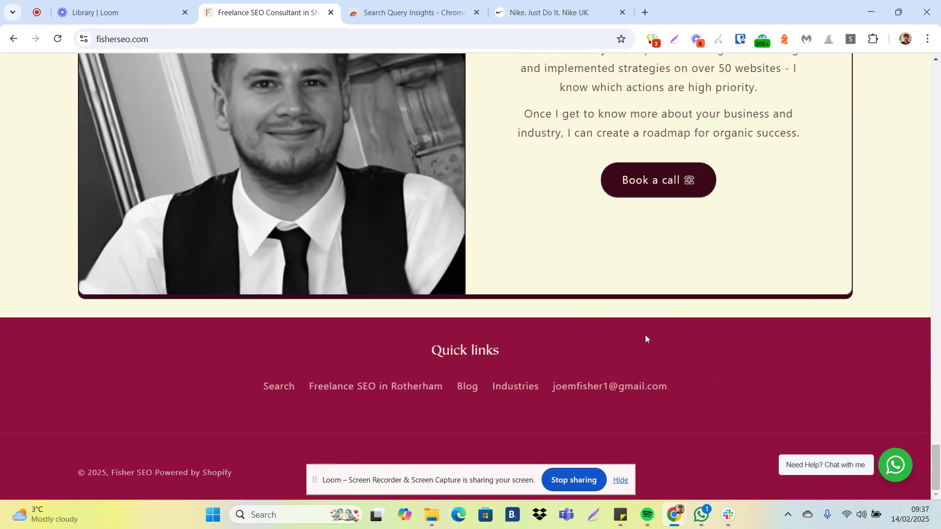
pyautogui.scroll(15, 645, 335)
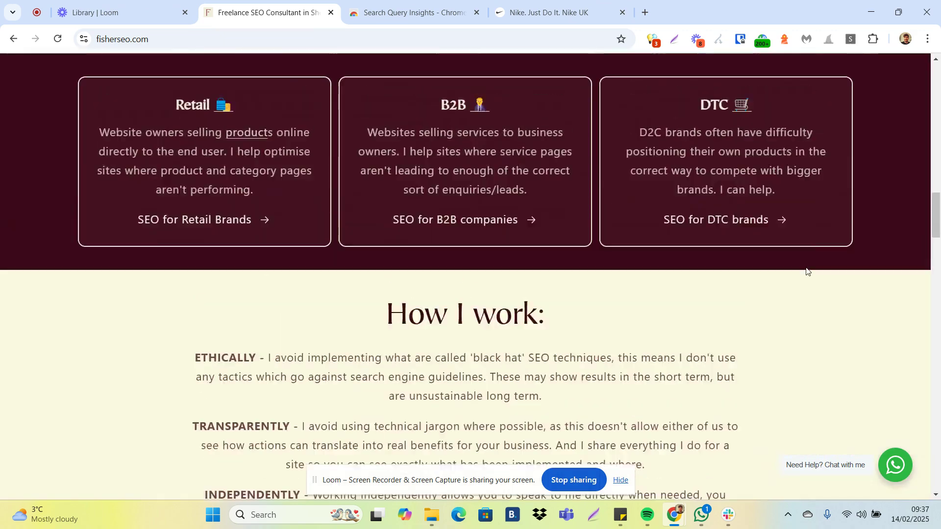
pyautogui.scroll(10, 808, 272)
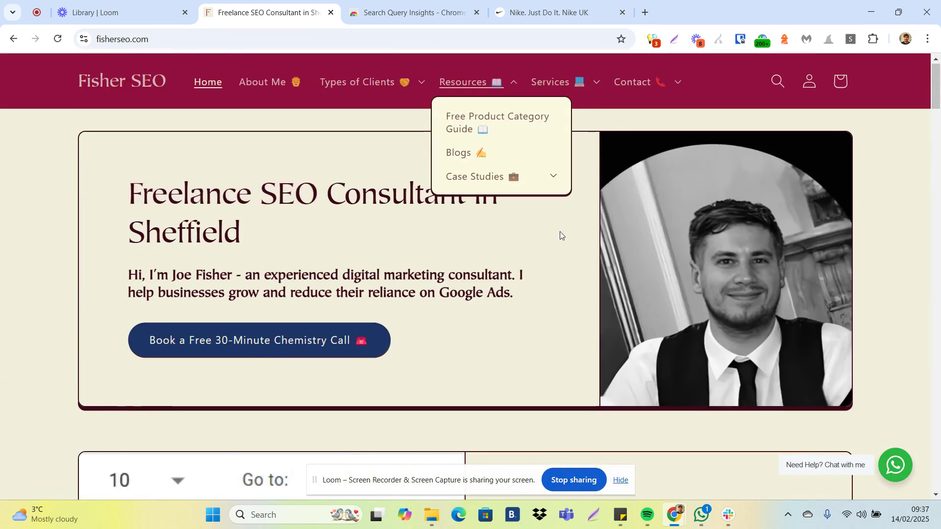
pyautogui.moveTo(401, 251); pyautogui.dragTo(447, 262)
# Reopen the search query extension and review the queries' copy-match labels and position changes.
pyautogui.click(851, 39)
pyautogui.scroll(-4, 787, 253)
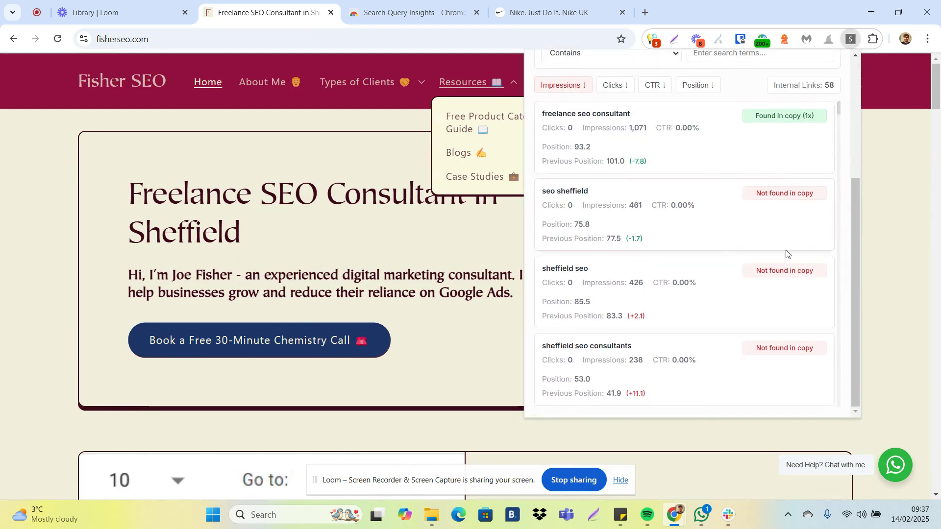
pyautogui.scroll(-8, 738, 204)
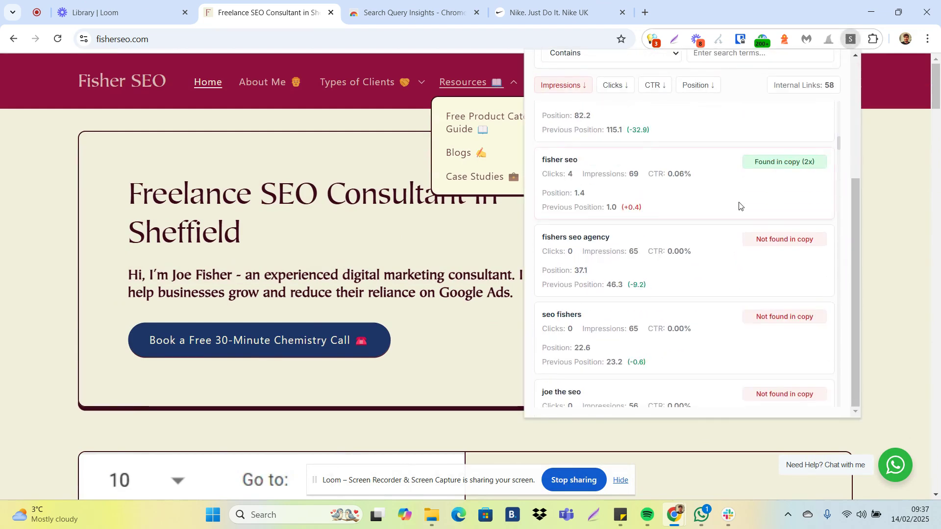
pyautogui.scroll(15, 835, 160)
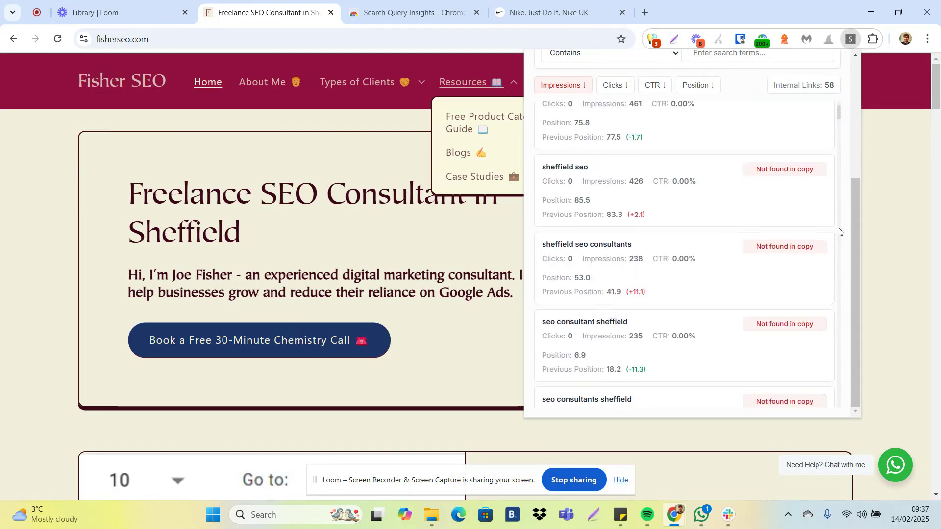
pyautogui.scroll(8, 839, 232)
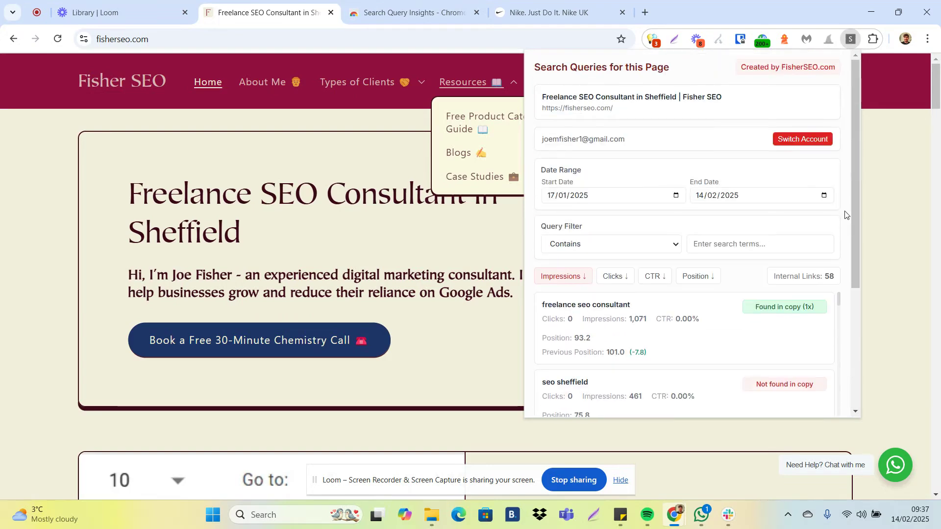
# Try sorting the queries by clicks, CTR and position, and finish with impressions in ascending order.
pyautogui.click(630, 278)
pyautogui.click(657, 276)
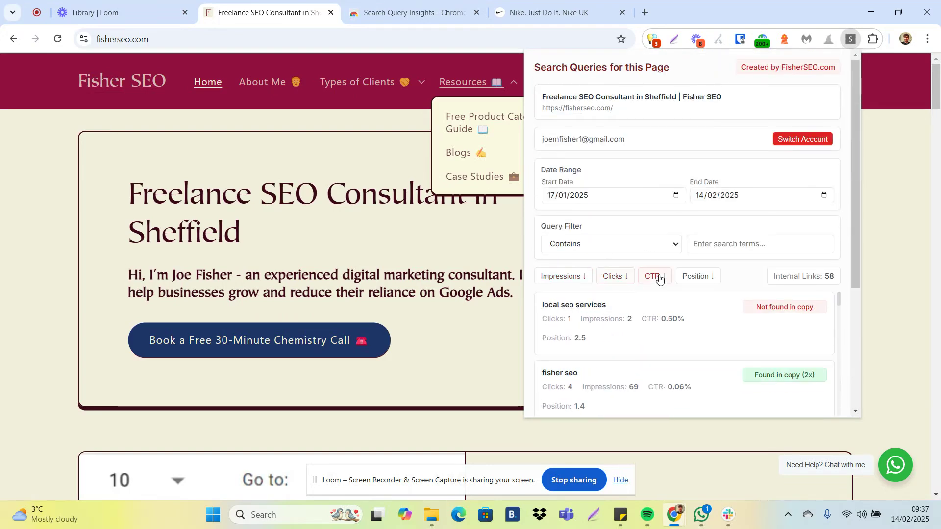
pyautogui.click(657, 276)
pyautogui.click(705, 278)
pyautogui.click(706, 278)
pyautogui.click(566, 284)
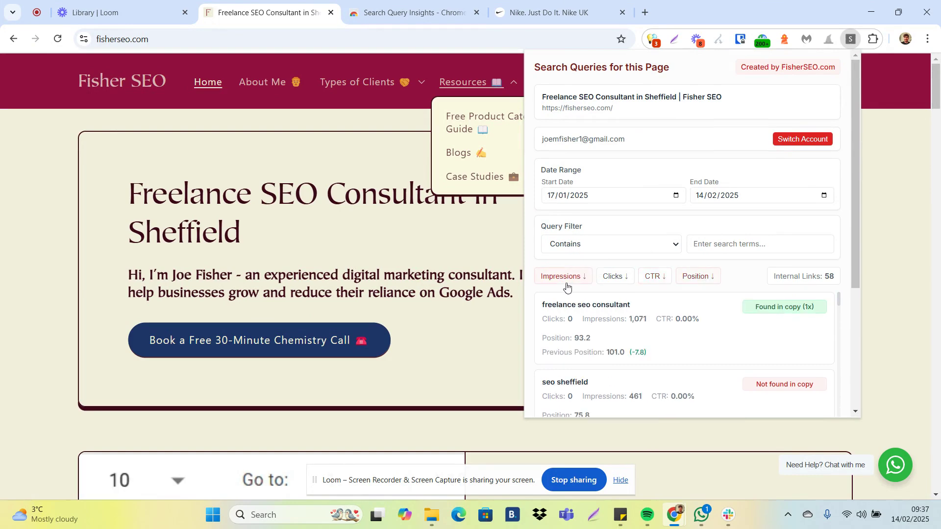
pyautogui.click(566, 284)
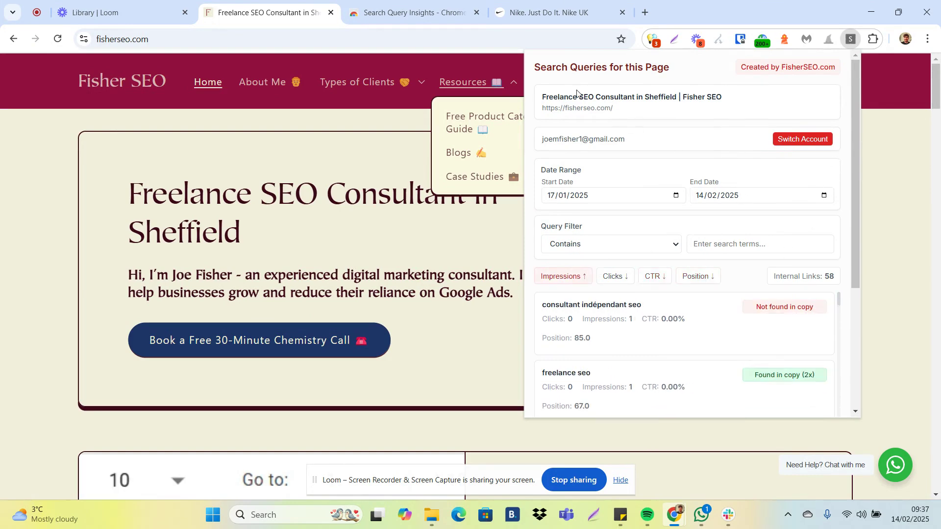
pyautogui.moveTo(578, 97)
pyautogui.mouseDown()
pyautogui.moveTo(669, 192)
pyautogui.moveTo(608, 108)
pyautogui.moveTo(578, 97)
pyautogui.mouseUp()
pyautogui.click(670, 193)
pyautogui.click(560, 94)
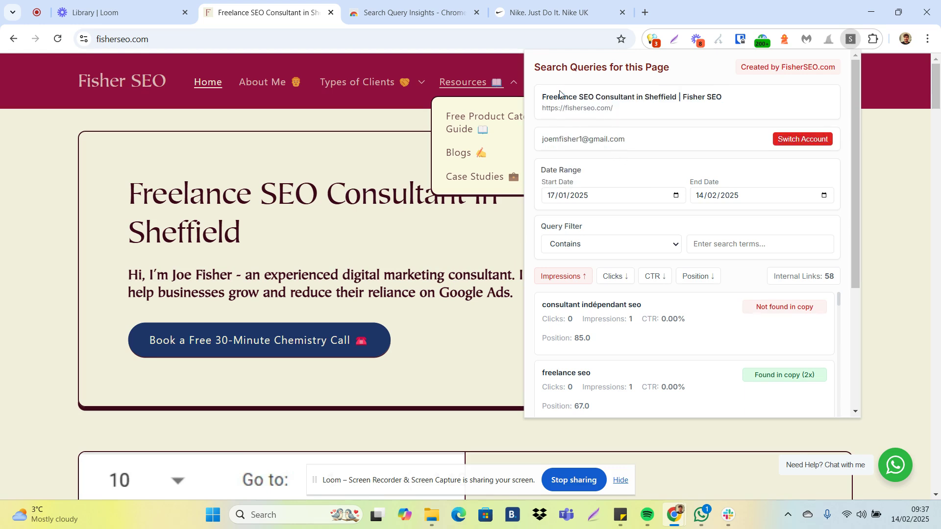